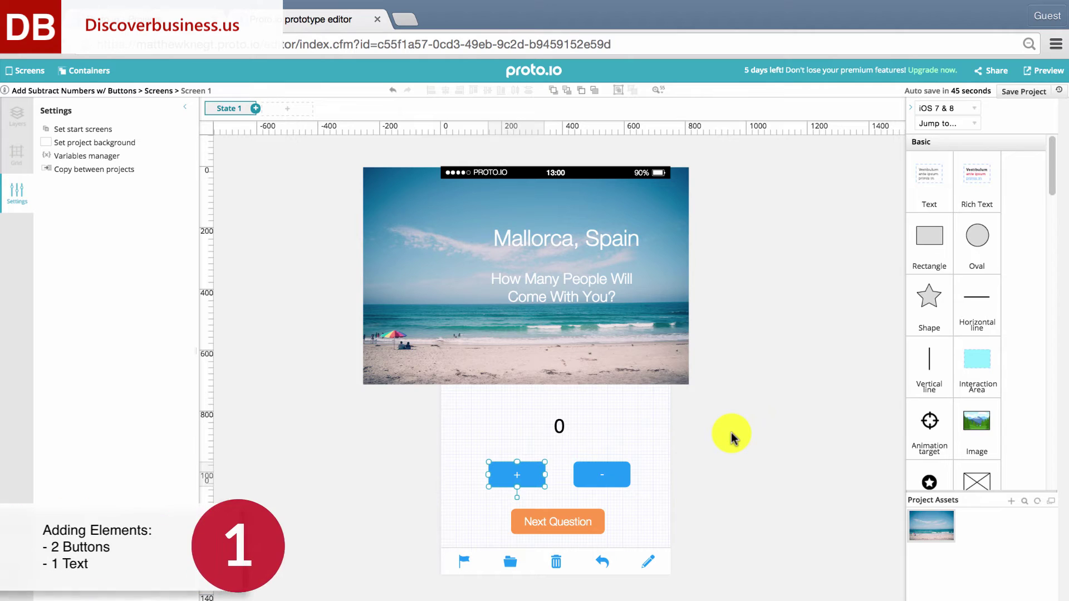
Clear the canvas selection, leaving the +, - and 0 items placed below the beach image.
left_click(733, 433)
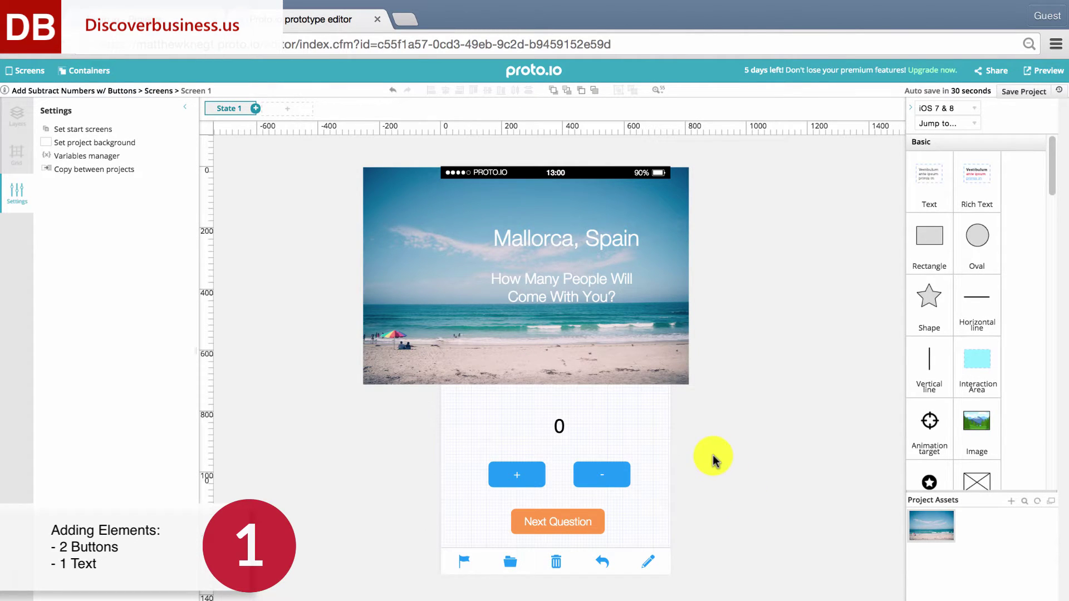
left_click(518, 475)
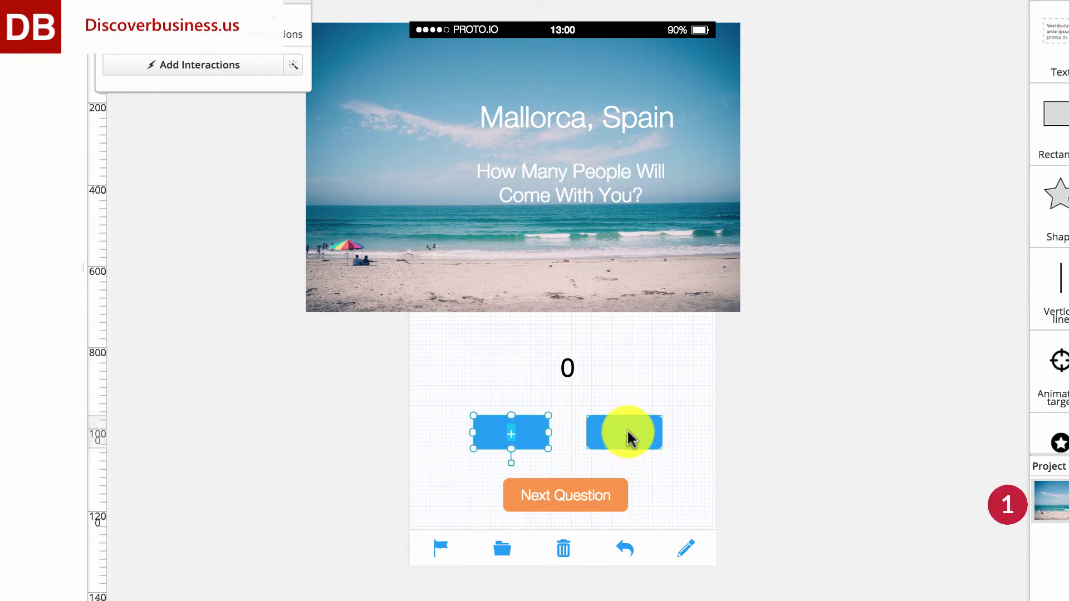
left_click(629, 438)
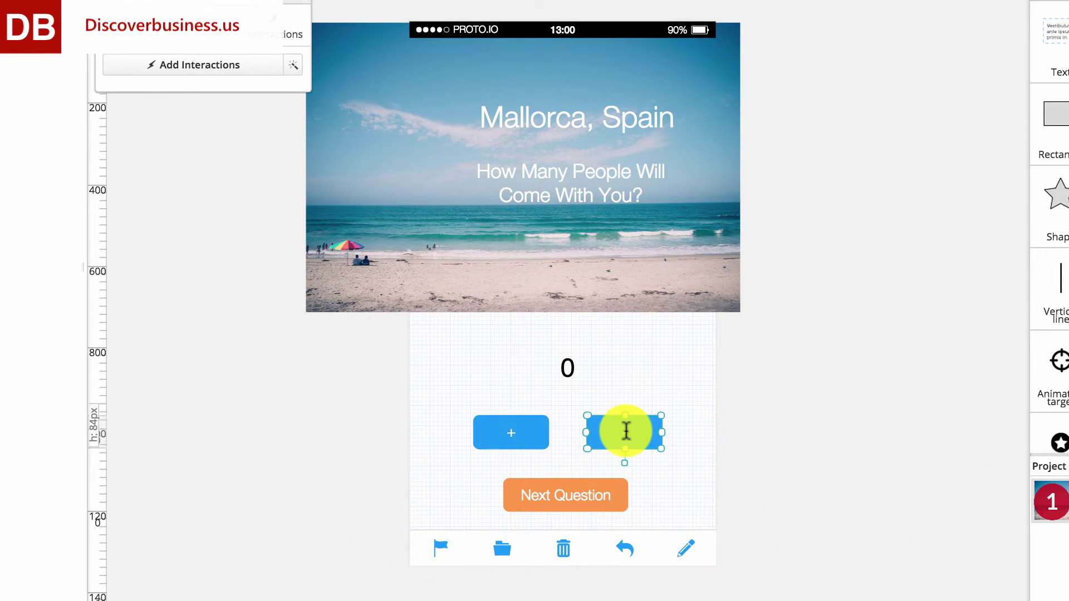
left_click(749, 471)
left_click(567, 369)
double_click(567, 369)
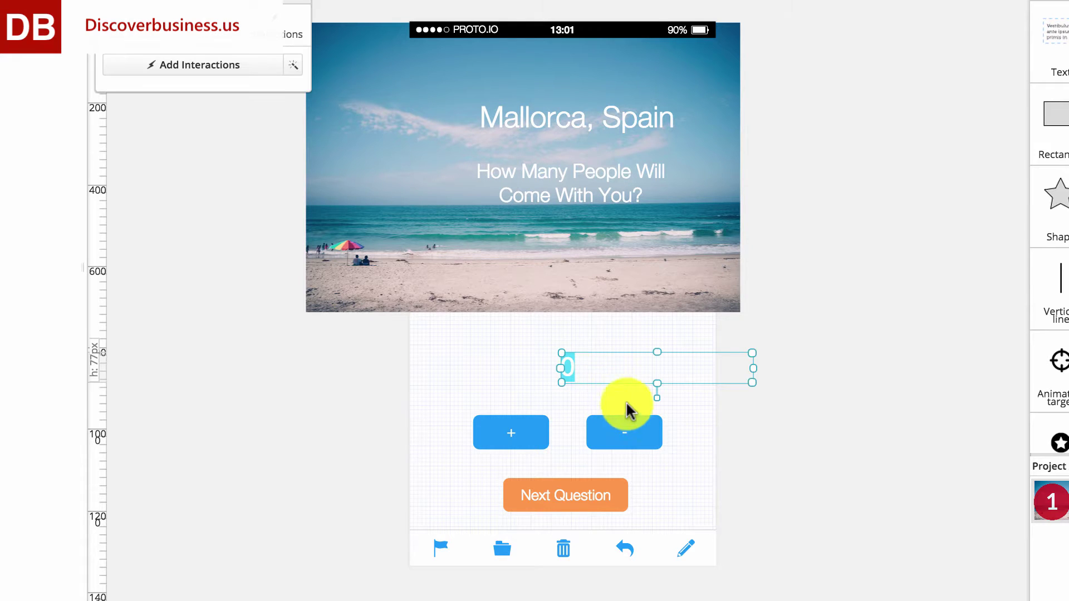
left_click(771, 444)
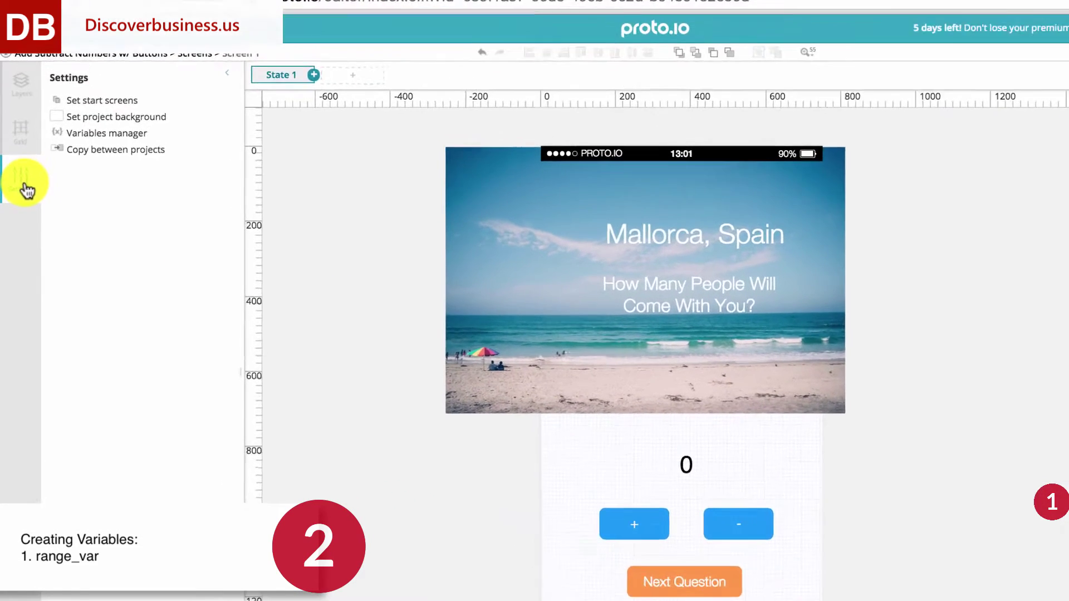
Add a Numeric variable range_var with value 0 and Evaluate ticked in the Variables manager.
left_click(21, 198)
left_click(25, 180)
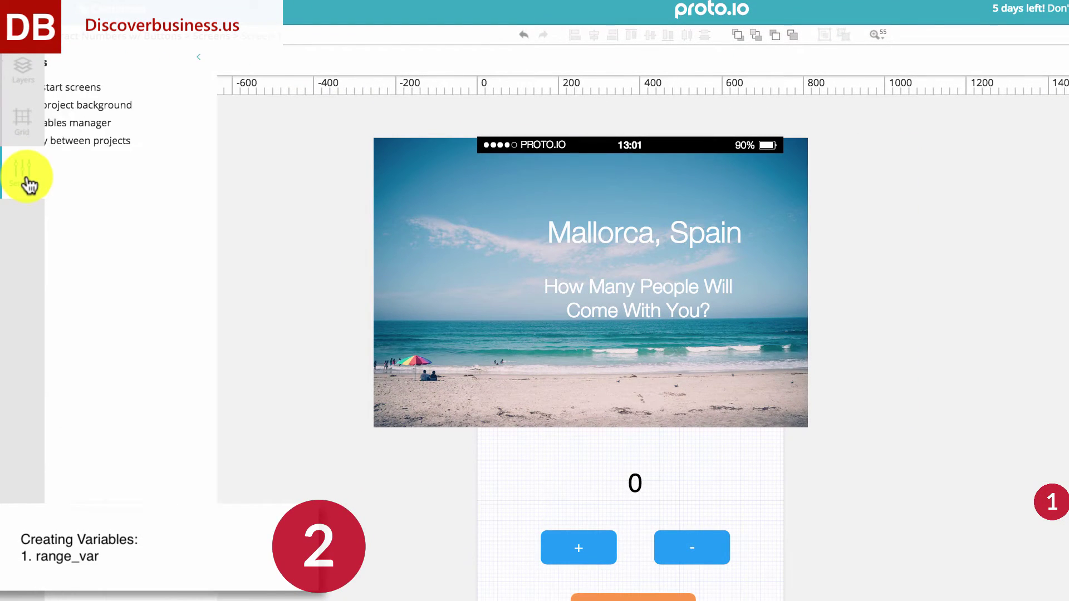
left_click(105, 123)
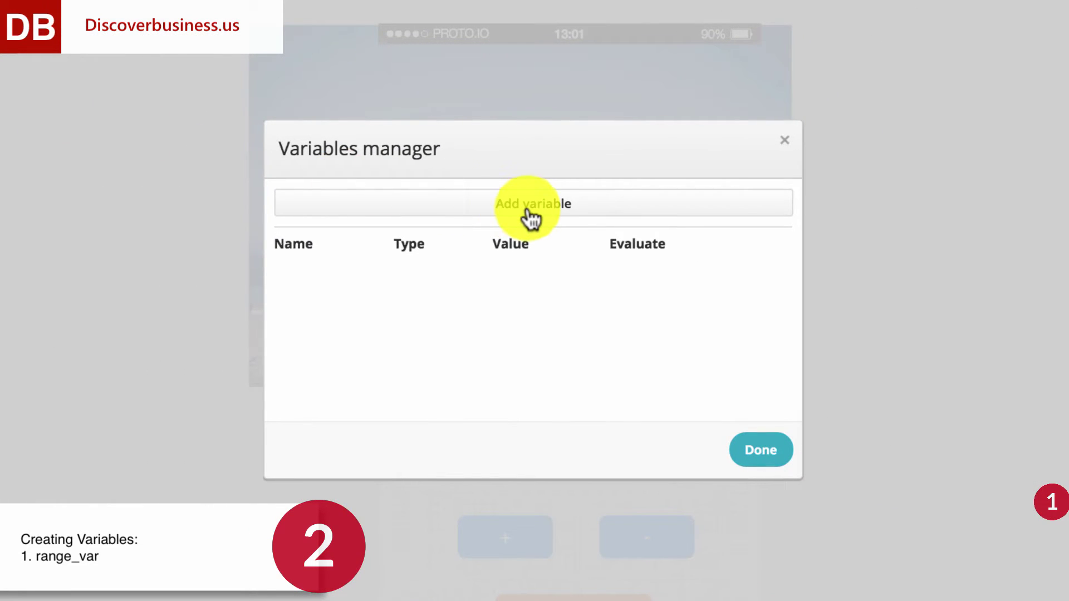
left_click(530, 218)
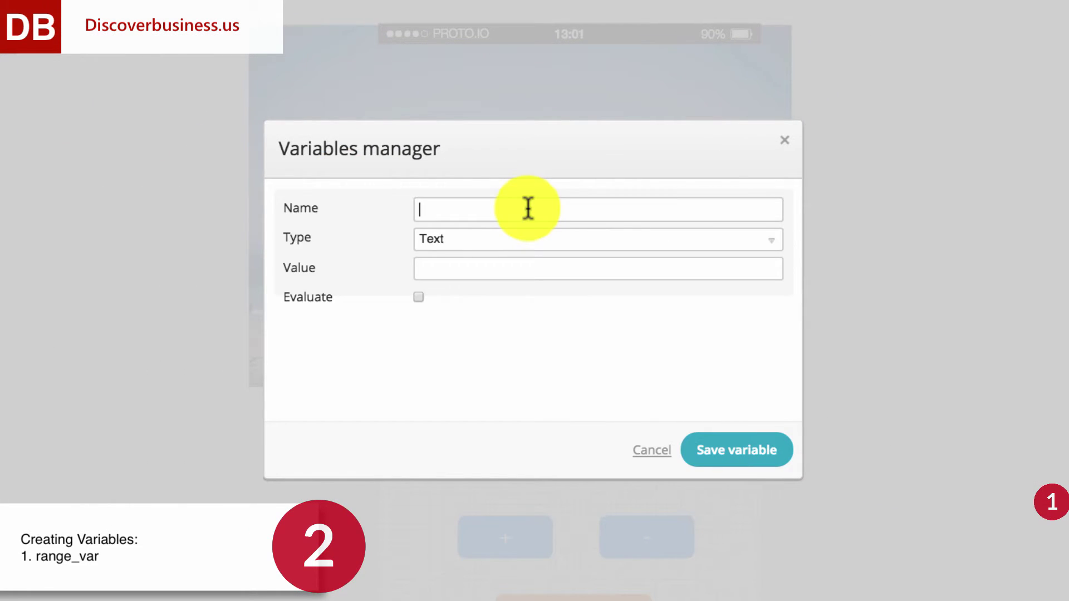
type("range_var")
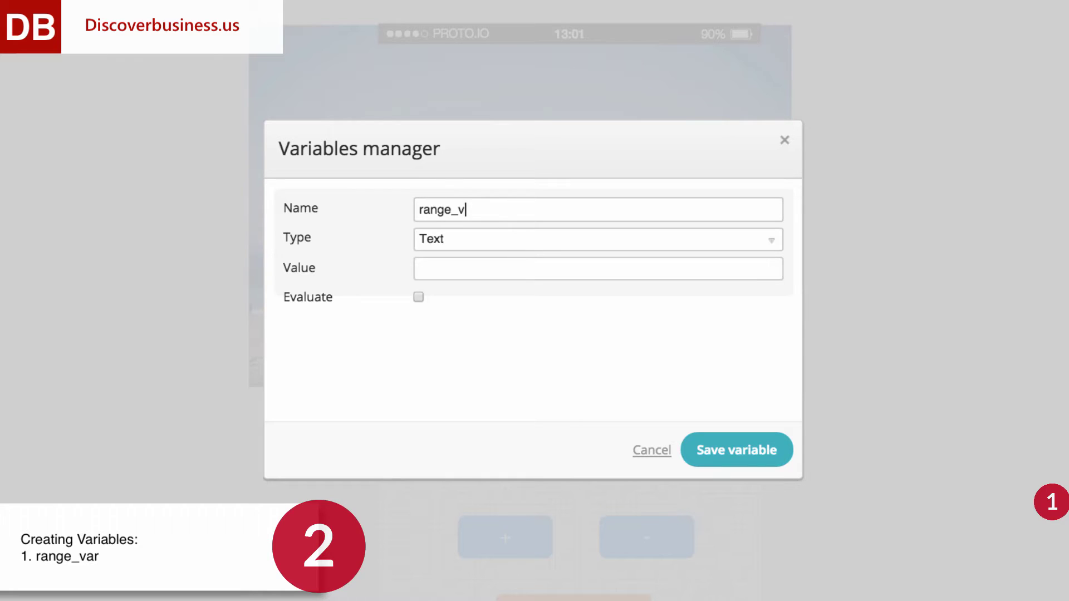
left_click(504, 235)
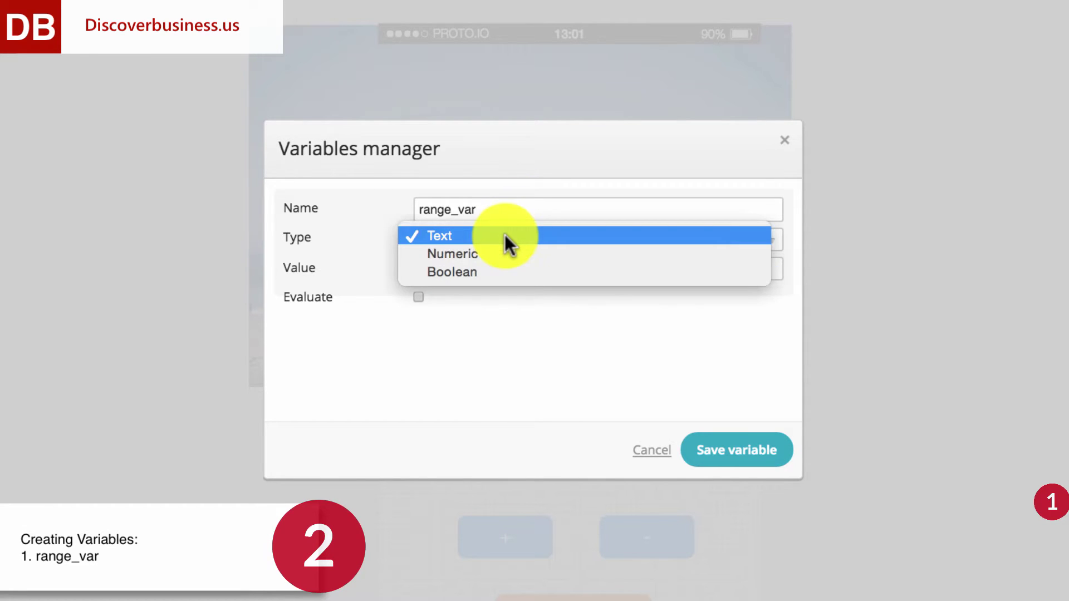
left_click(504, 250)
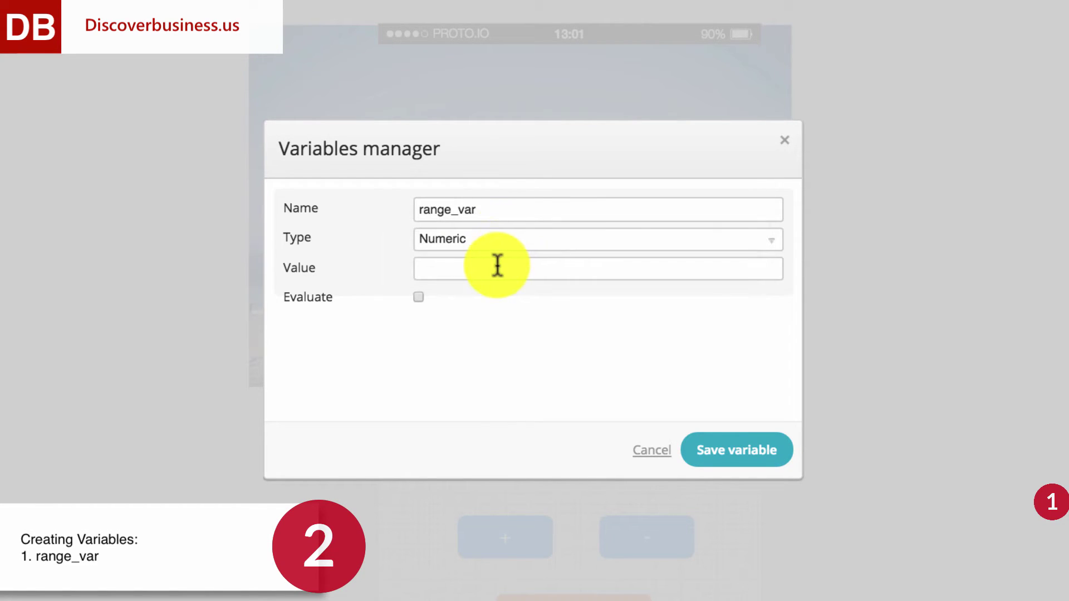
left_click(497, 266)
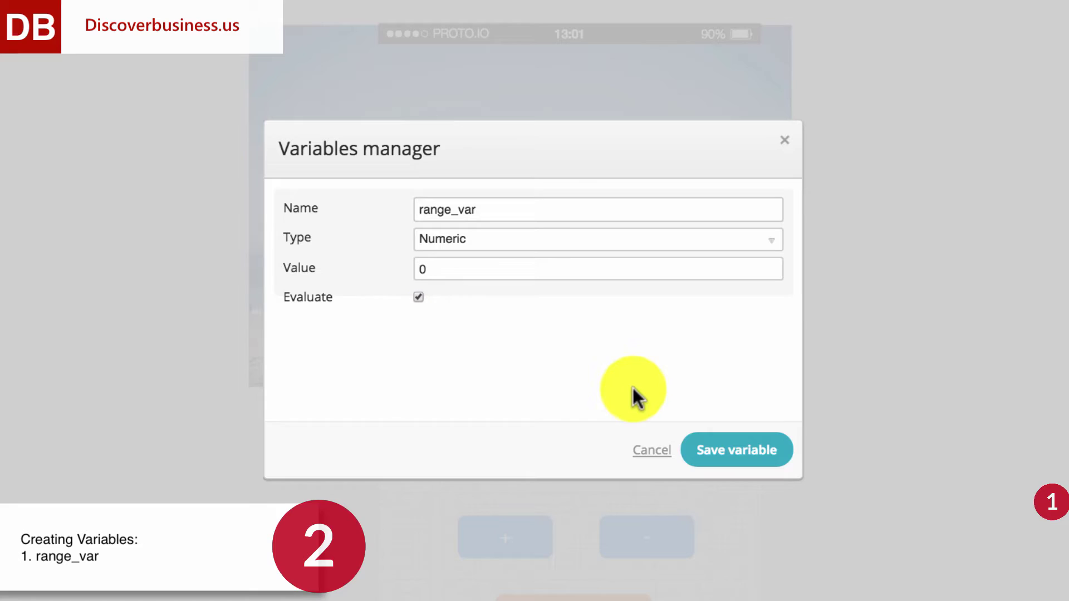
left_click(735, 454)
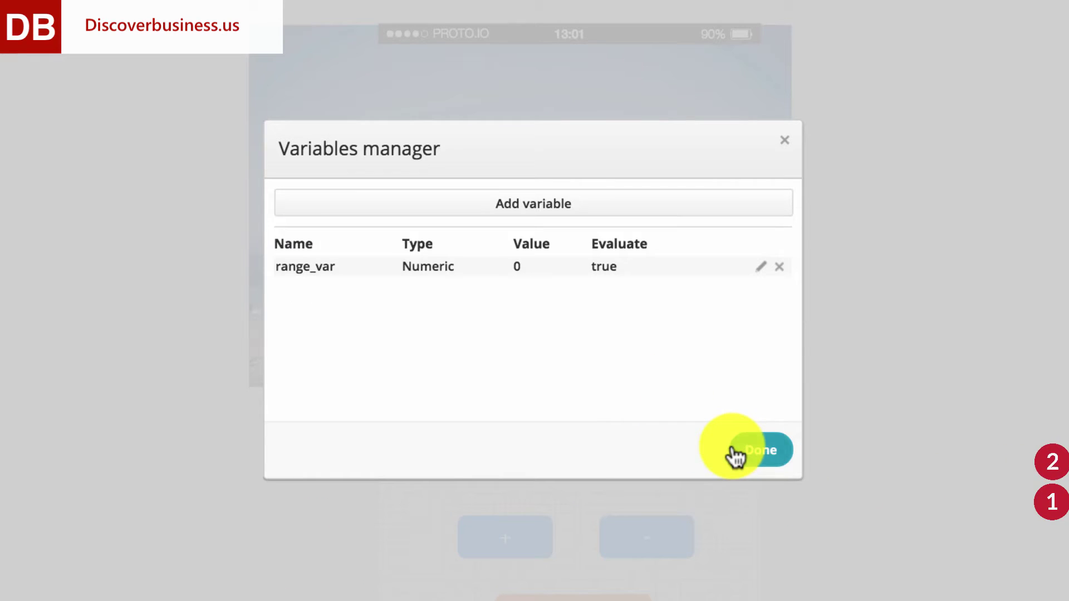
left_click(775, 454)
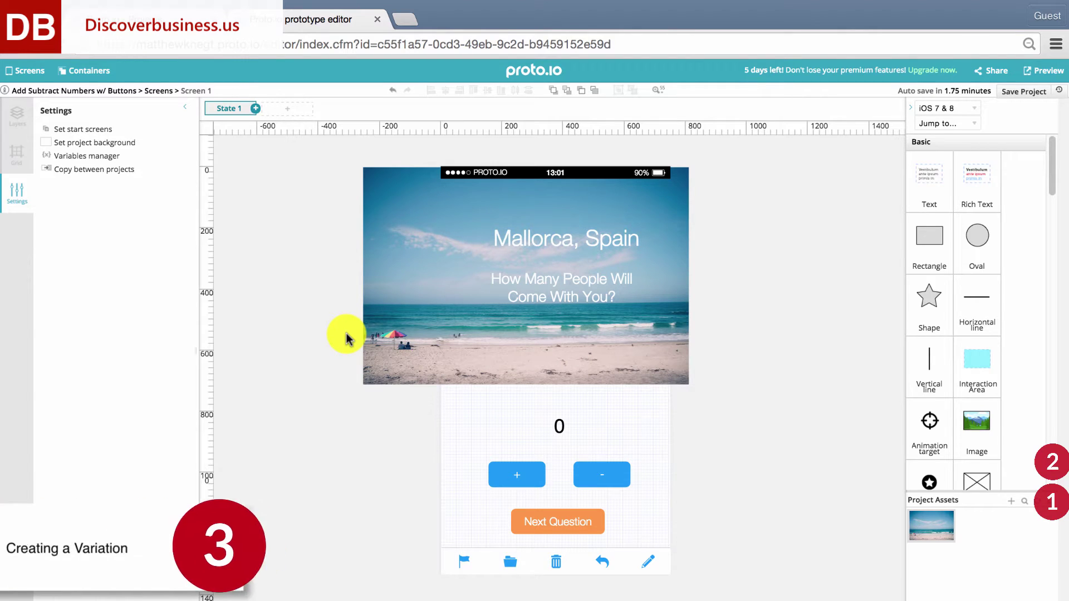
Give the + button a Tap interaction that sets range_var to a Custom value.
left_click(513, 473)
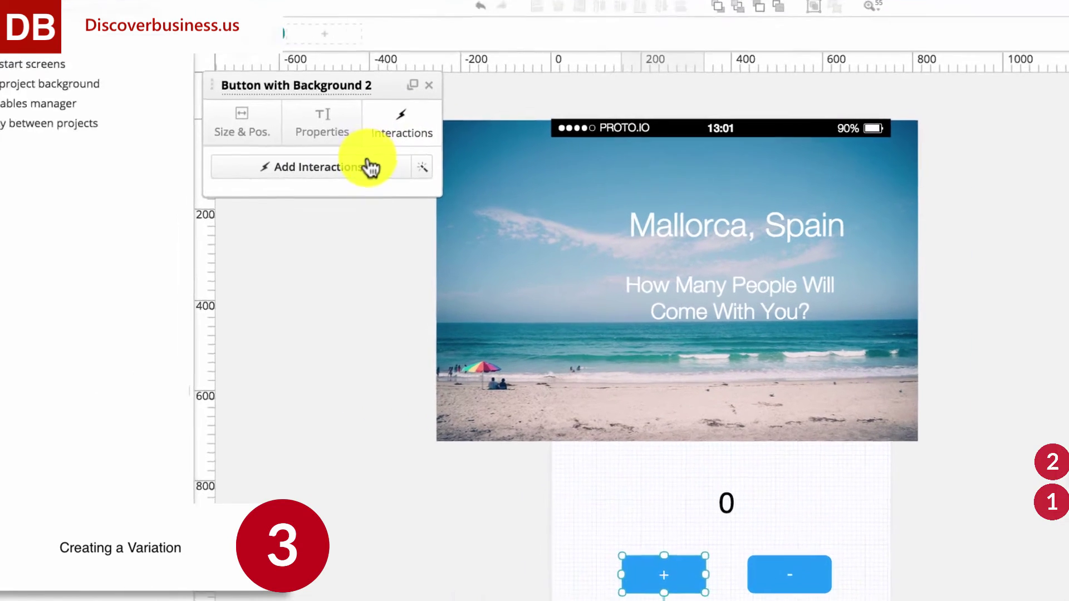
left_click(370, 167)
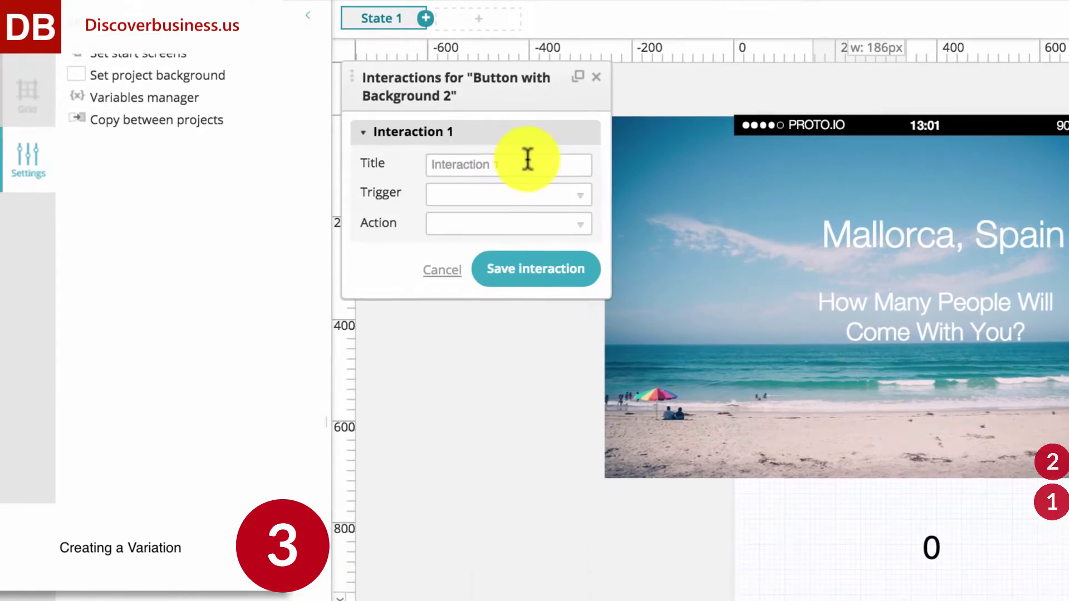
left_click(526, 192)
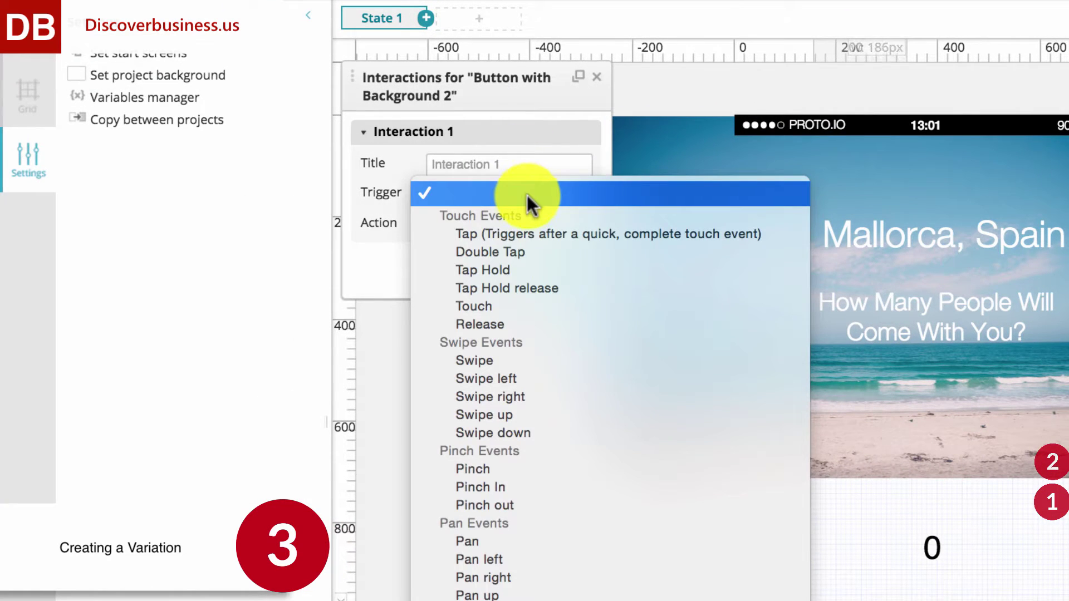
left_click(526, 226)
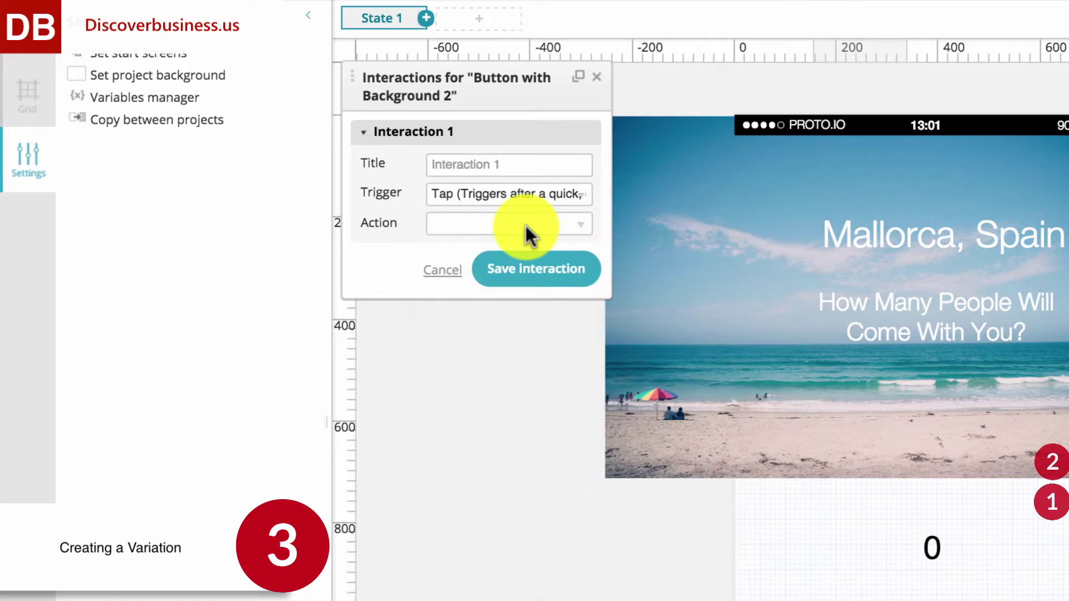
left_click(525, 222)
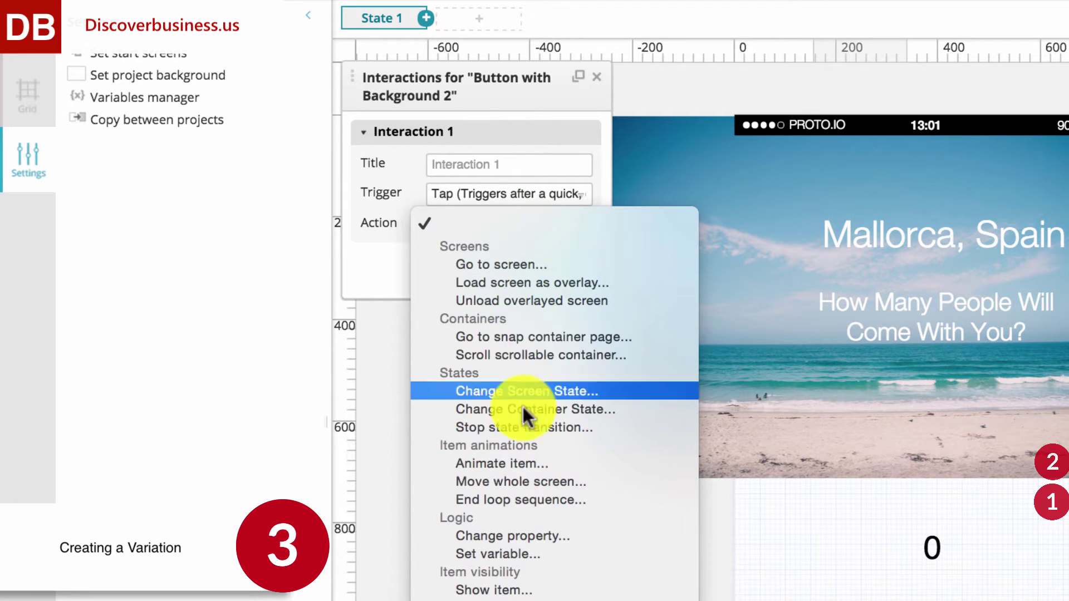
left_click(531, 547)
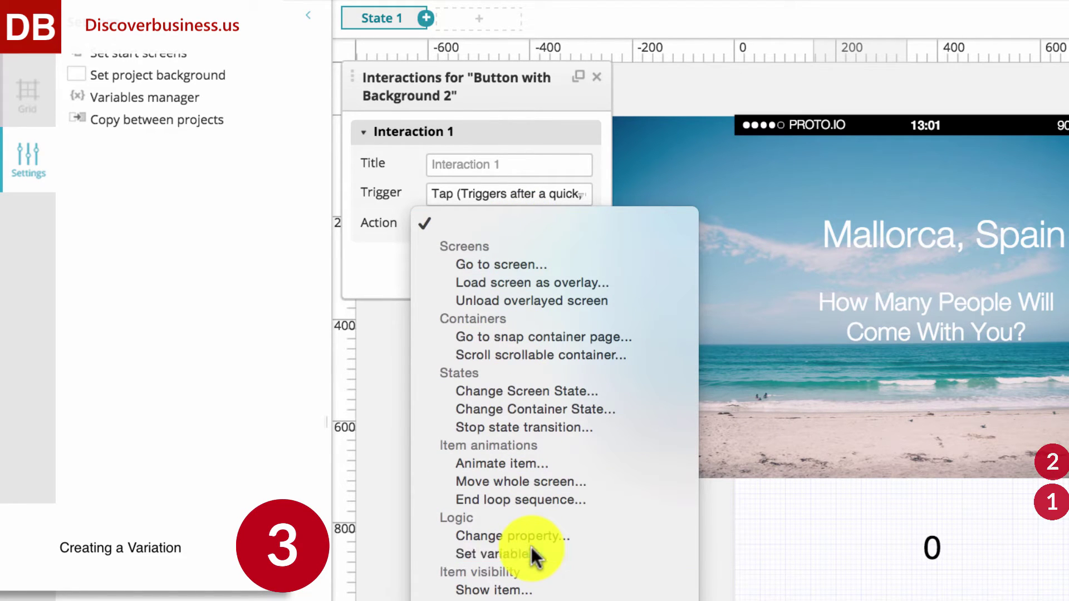
left_click(479, 258)
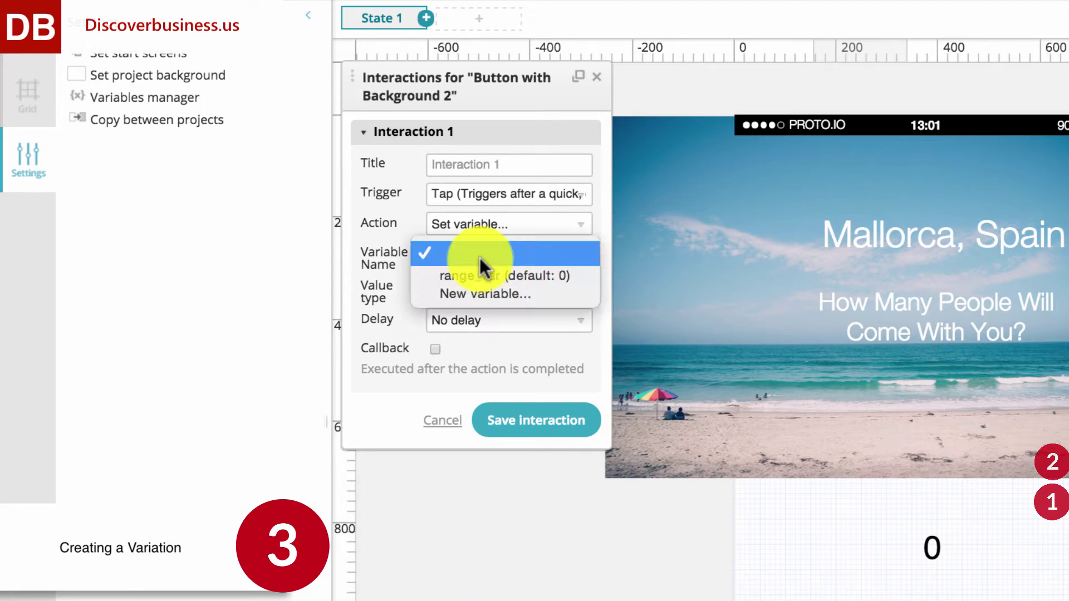
left_click(546, 275)
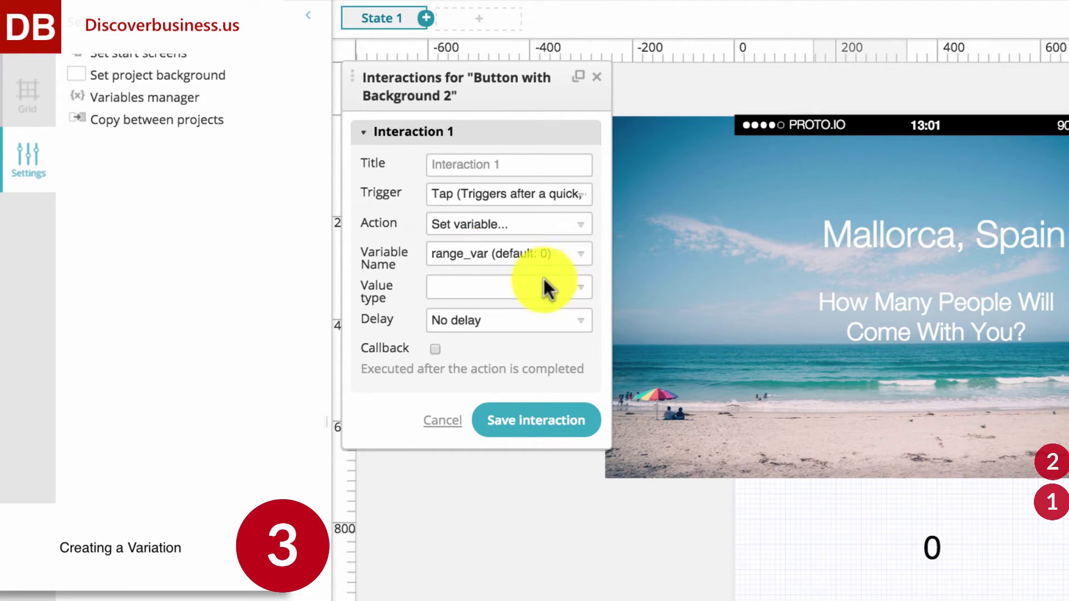
left_click(530, 283)
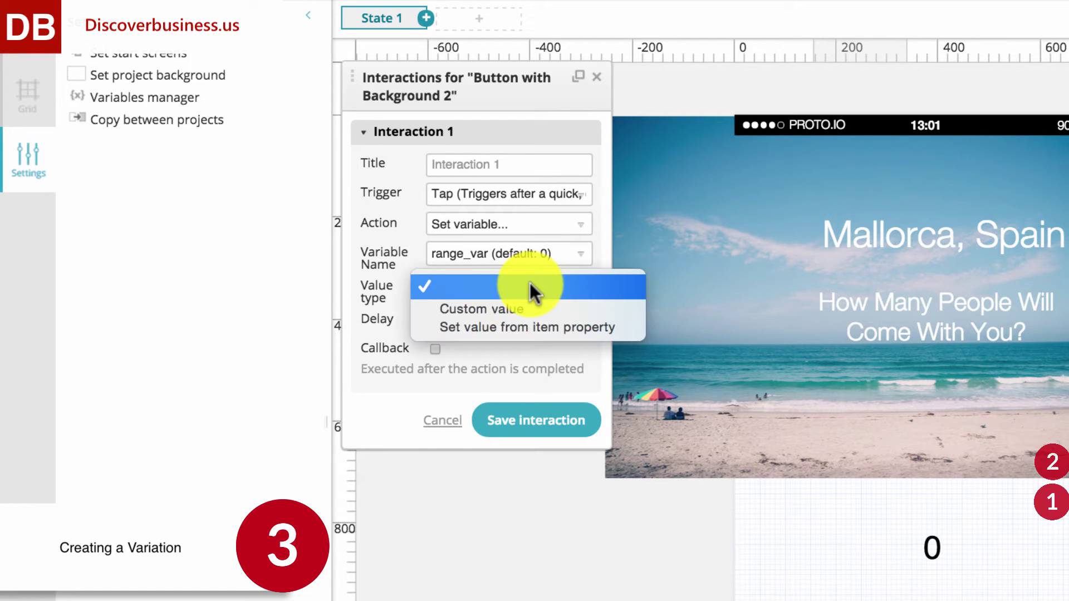
left_click(532, 305)
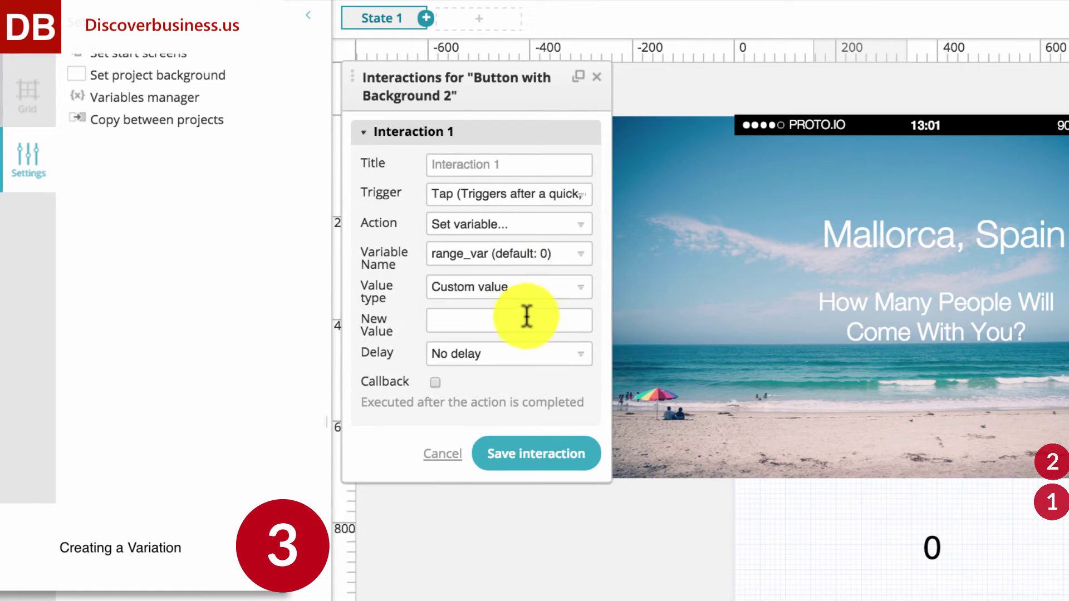
Enter {range_var} + 1 as the tap interaction's New Value.
left_click(526, 317)
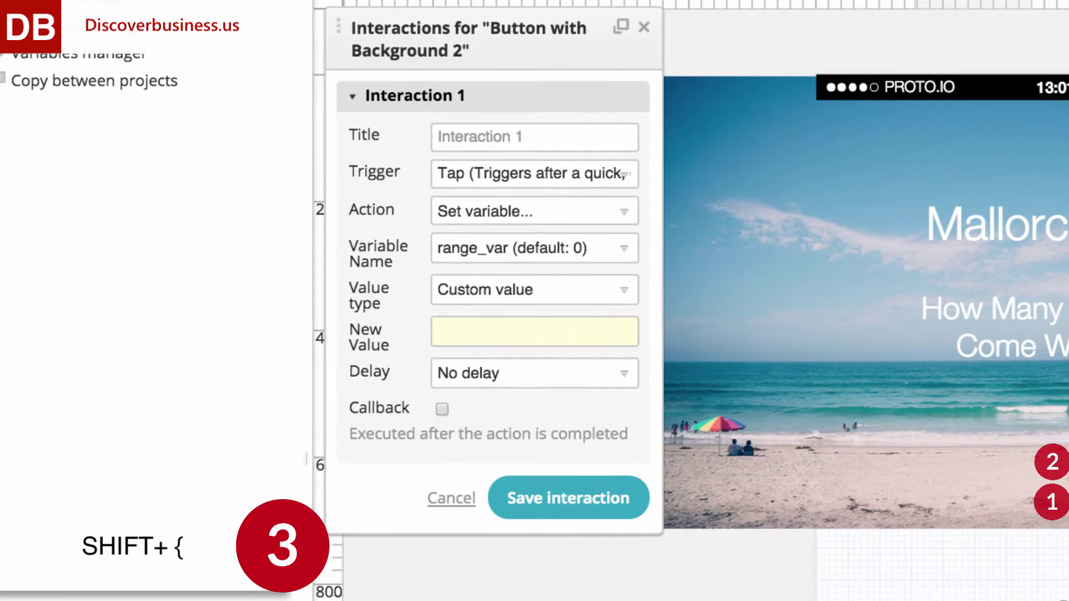
type("{")
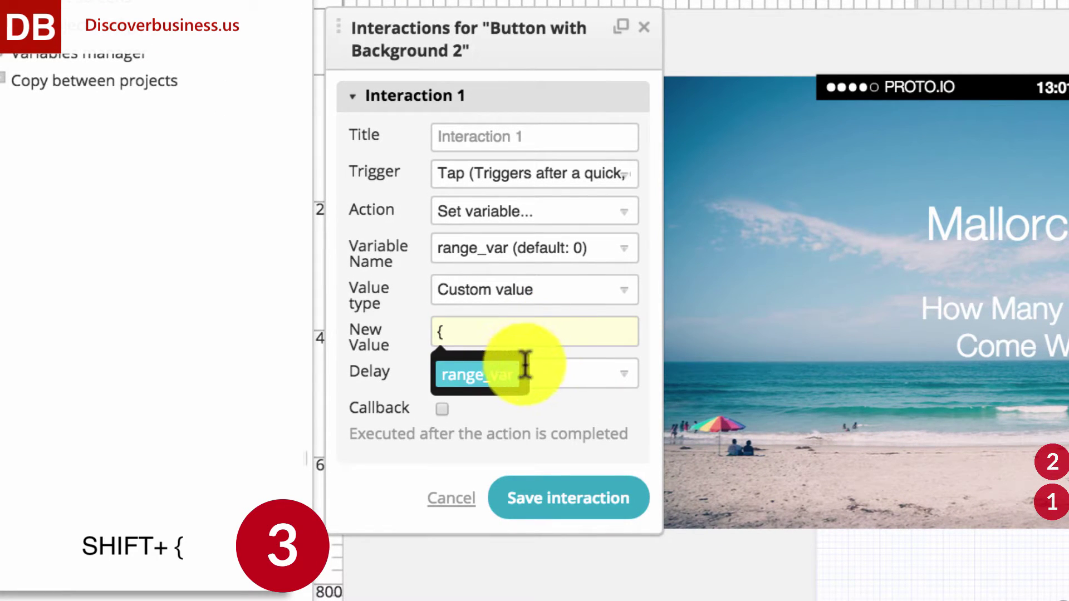
left_click(493, 375)
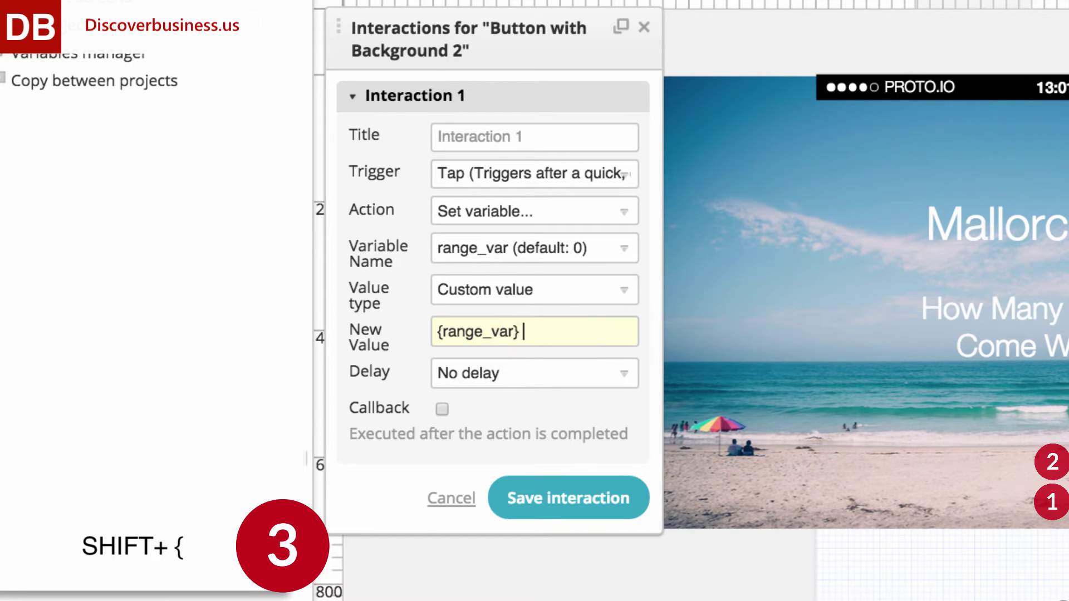
type("+ 1")
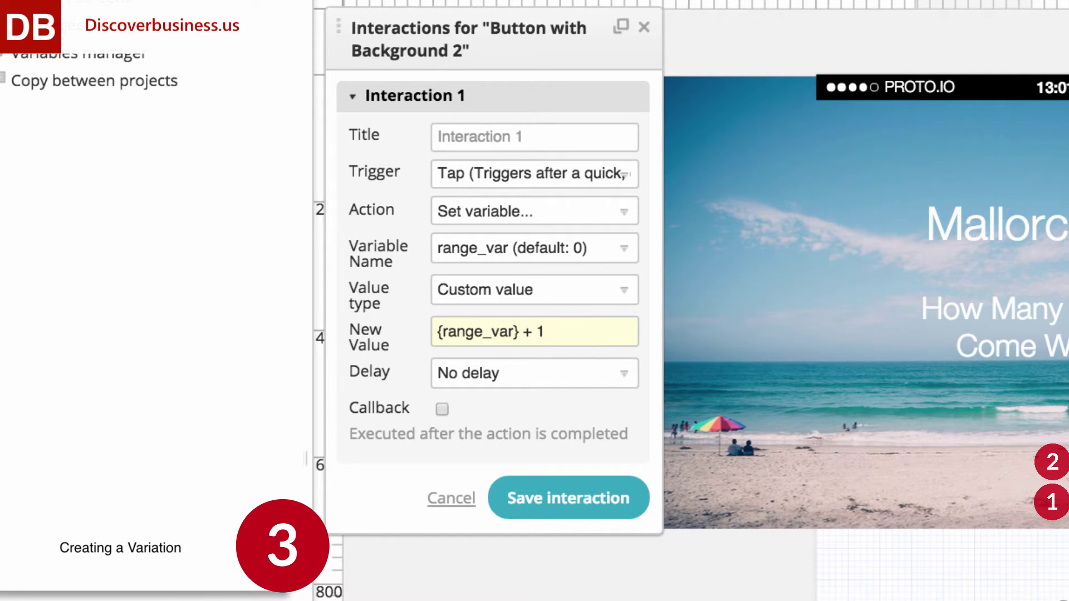
left_click(563, 400)
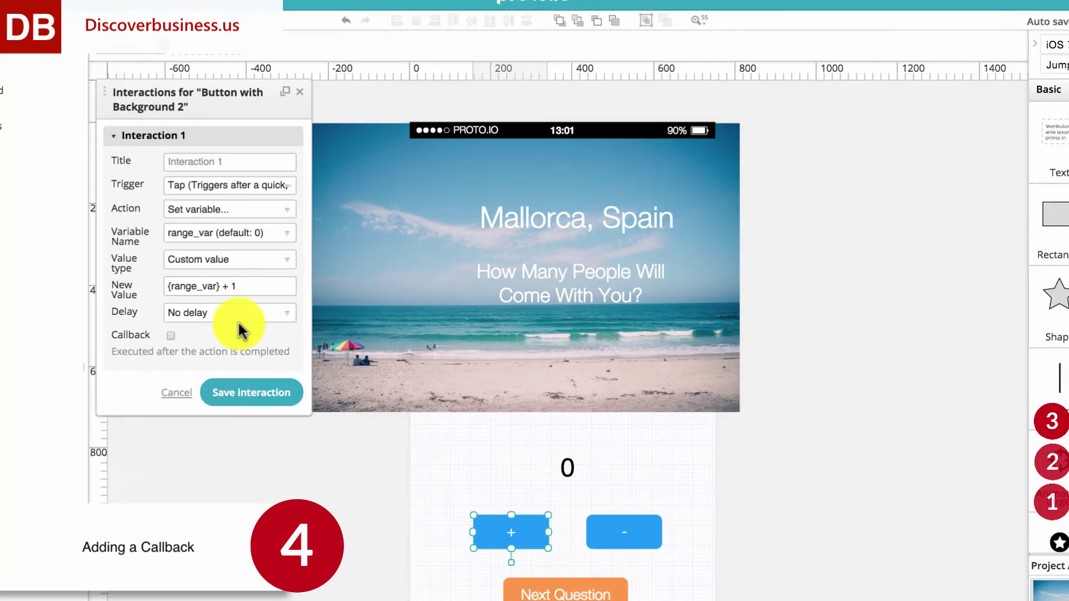
Add a callback that sets range_var to a pasted custom expression clamping it between 0 and 10.
left_click(170, 336)
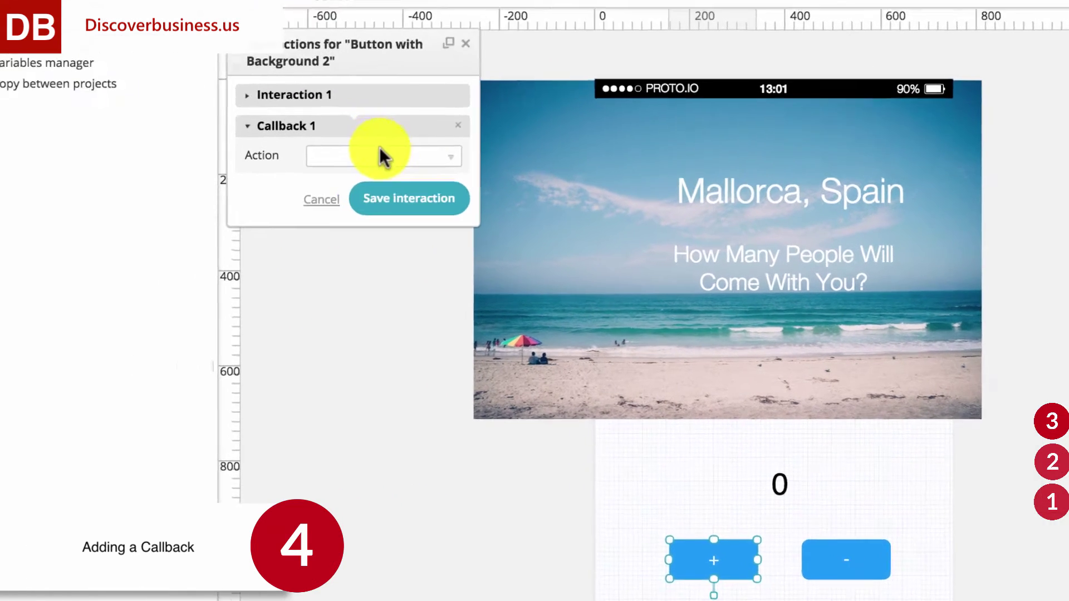
left_click(225, 184)
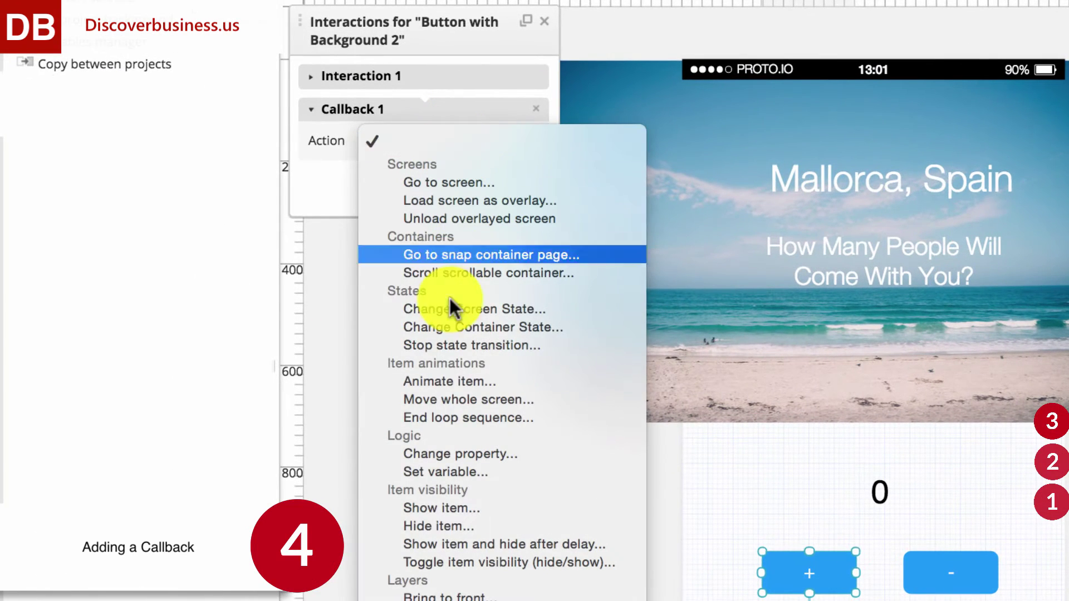
left_click(462, 472)
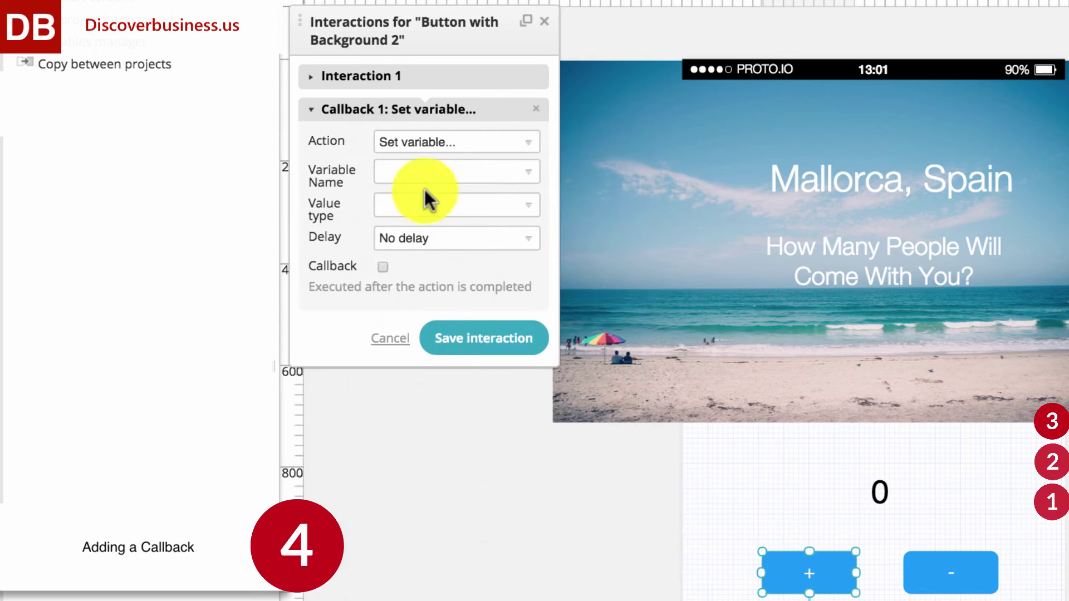
left_click(421, 172)
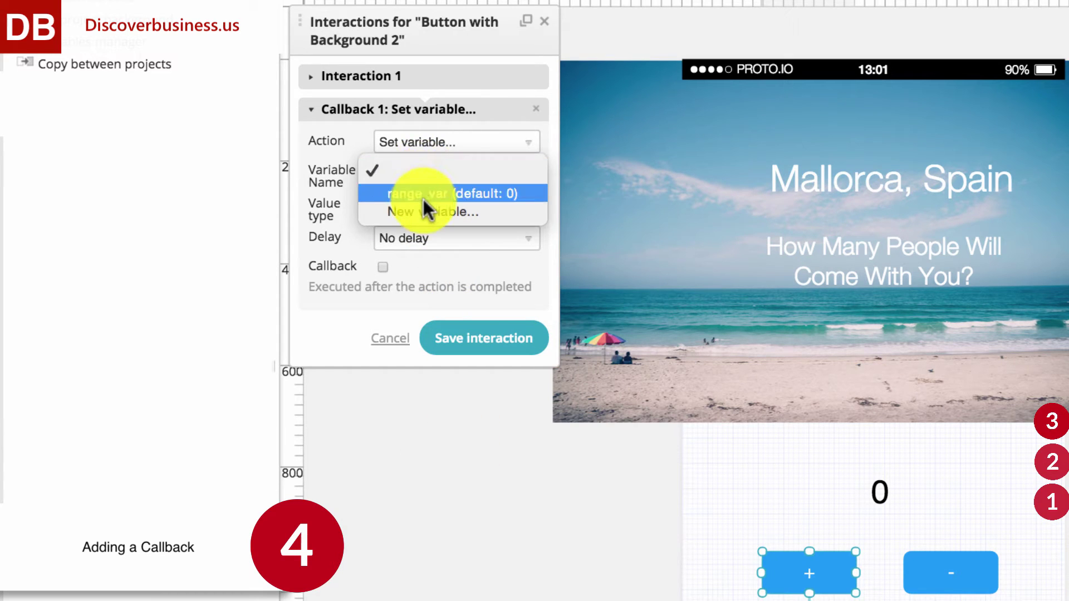
left_click(423, 196)
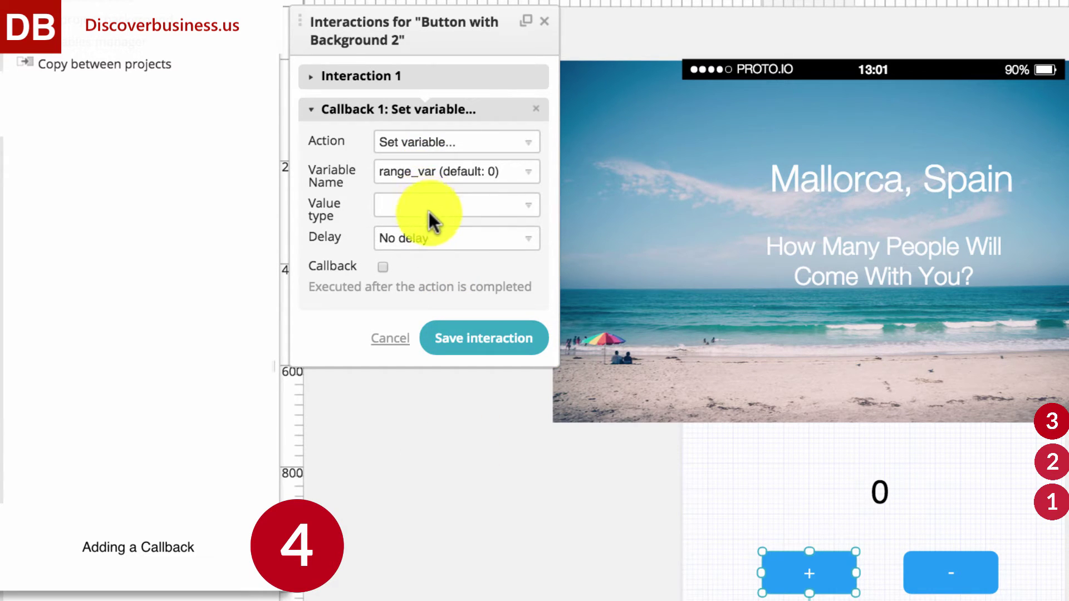
left_click(429, 212)
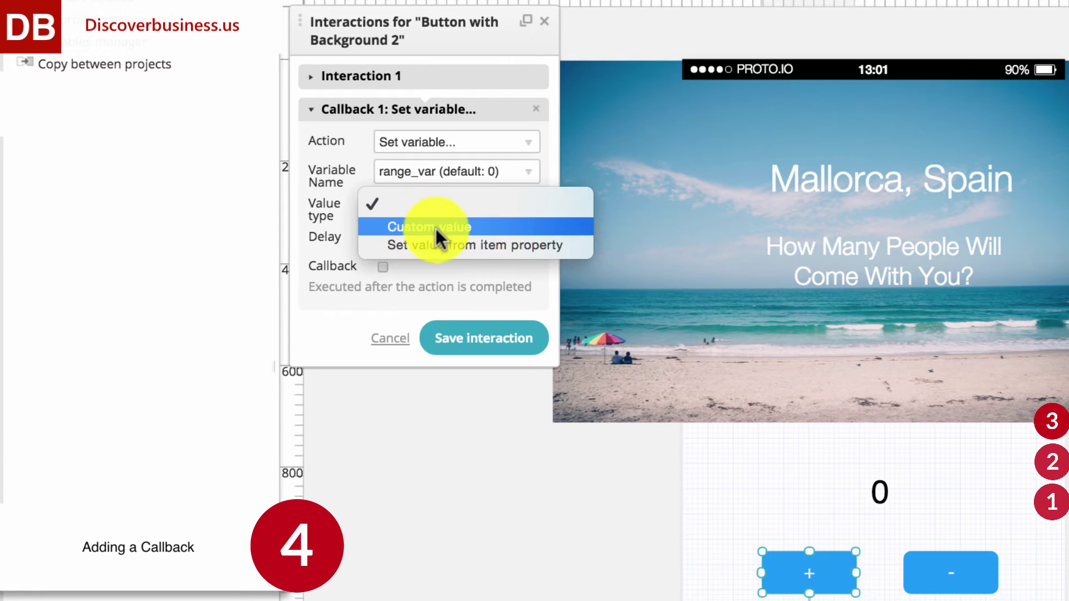
left_click(435, 228)
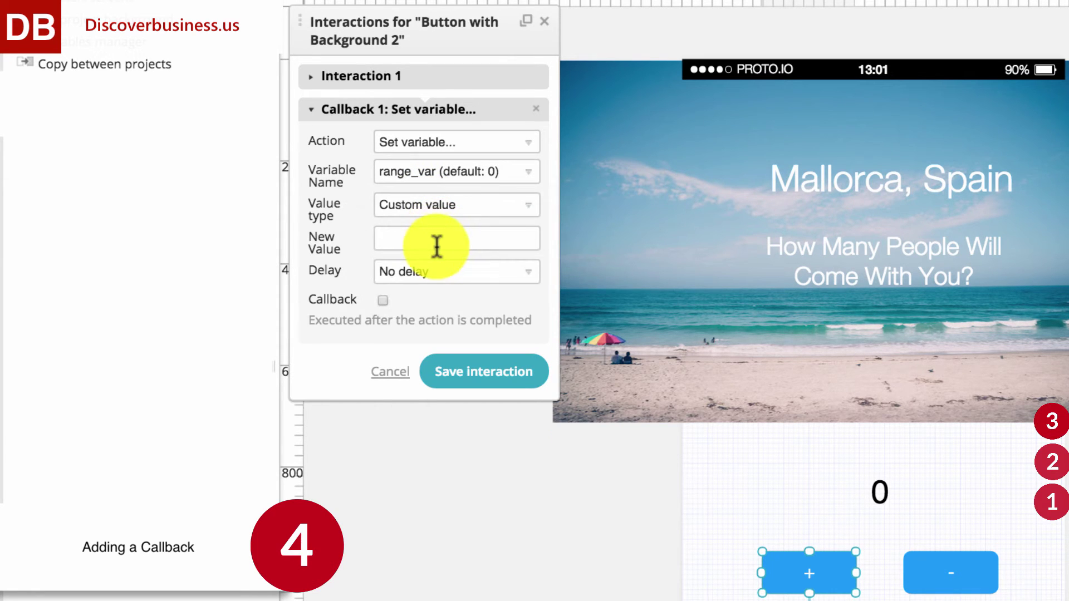
left_click(436, 242)
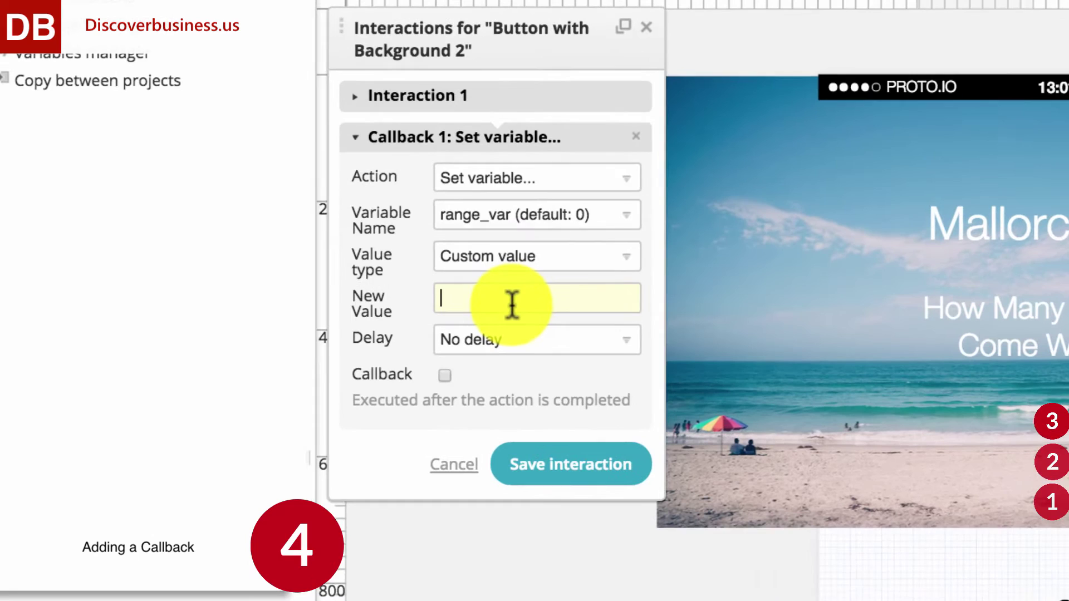
type("({range_var}< 0)?0:(({range_var} > 10) ? 10 : {range_var})")
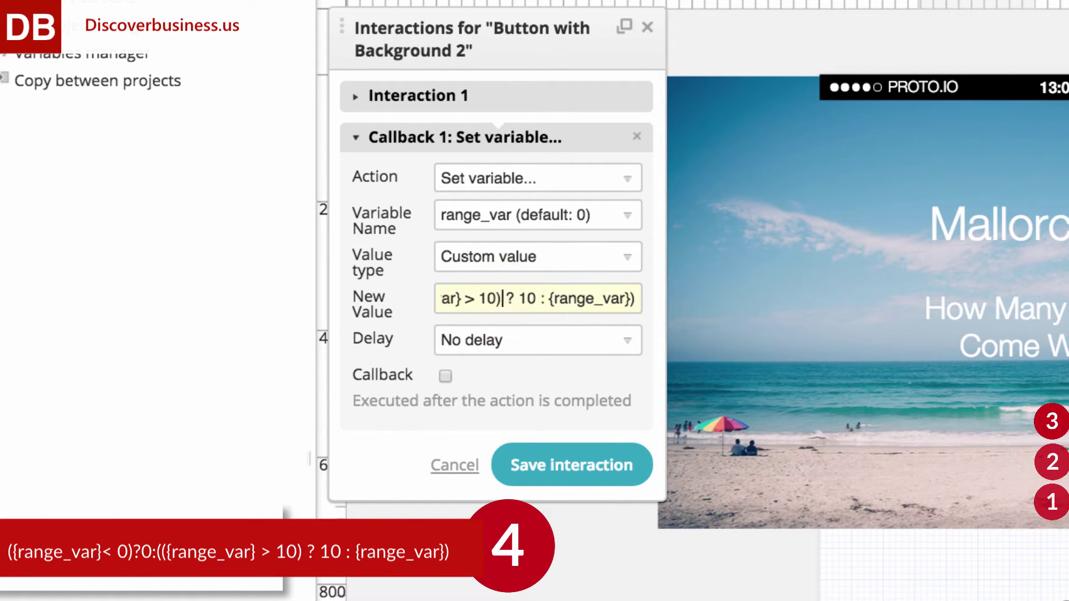
key("Left")
key("Left")
key("Left")
key("Left")
key("Left")
key("Left")
key("Left")
key("Left")
key("Left")
key("Left")
key("Left")
key("Left")
key("Left")
key("Left")
key("Left")
key("Left")
key("Left")
key("Left")
key("Left")
key("Left")
key("Left")
key("Left")
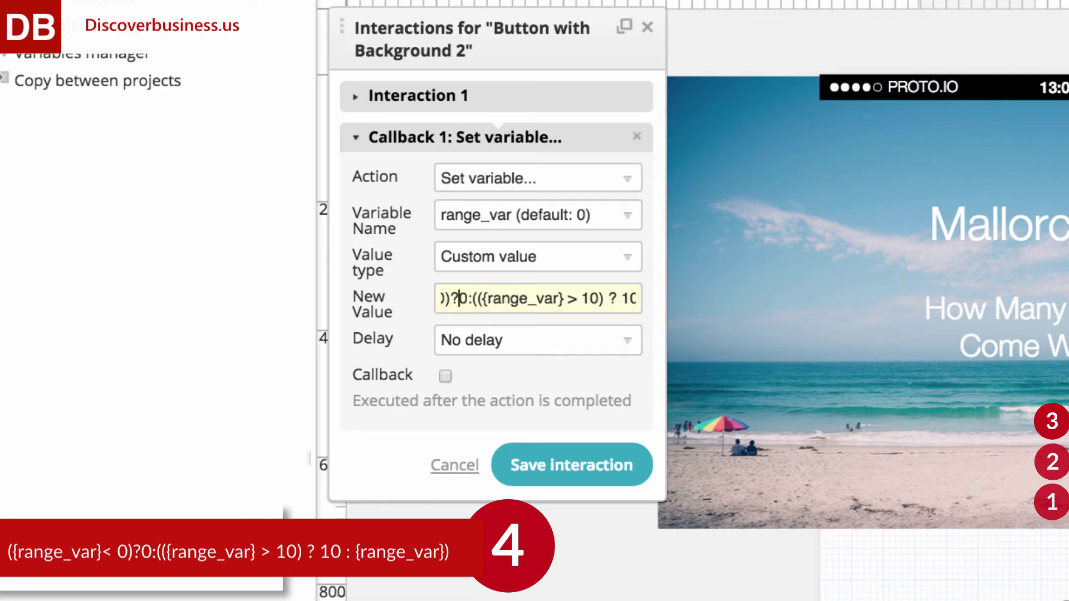
key("Left")
key("Left")
key("Left")
key("Left")
key("Left")
key("Left")
key("Left")
key("Left")
key("Left")
key("Left")
key("Left")
key("Left")
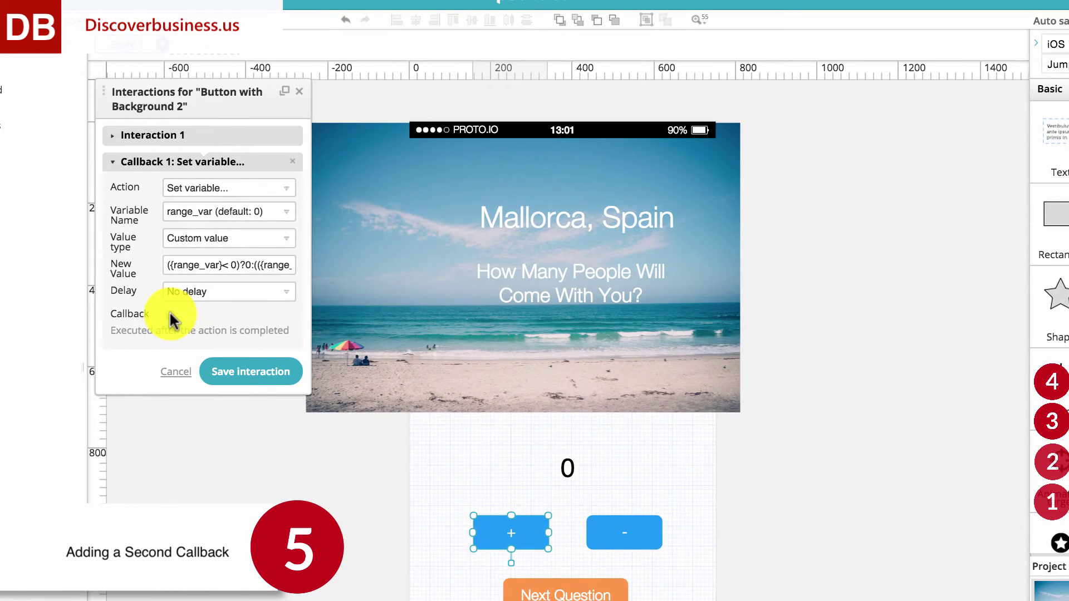
Add a second Change property callback targeting the 0 counter text on Screen 1.
left_click(261, 311)
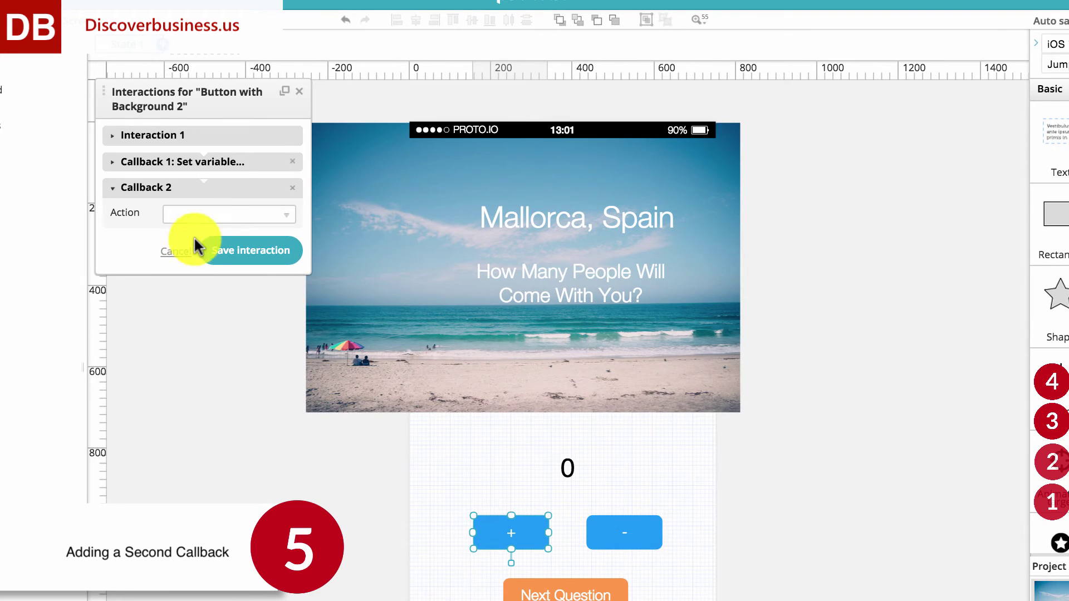
left_click(217, 214)
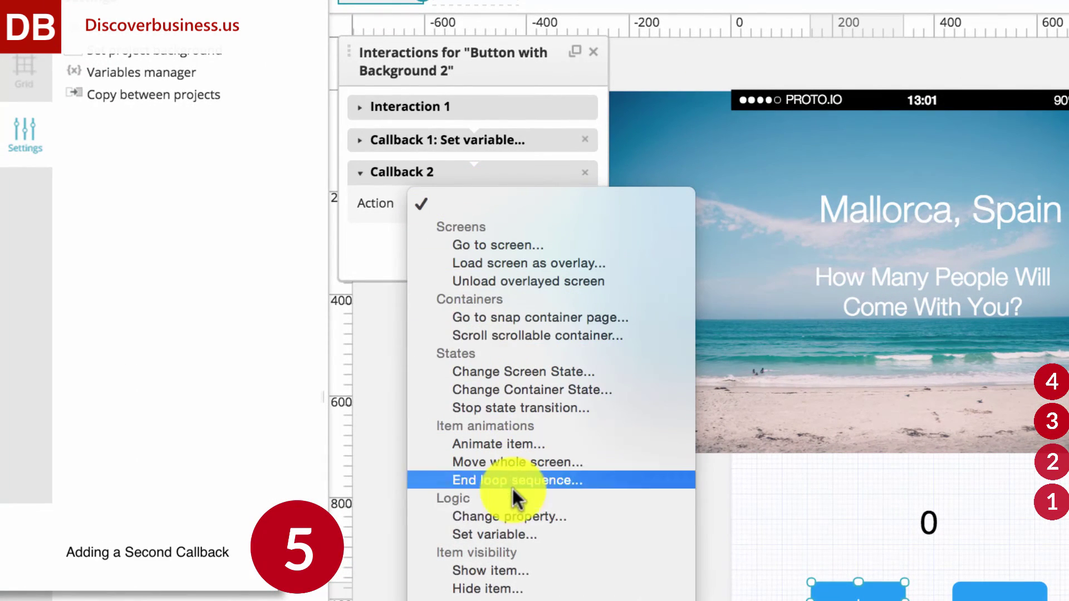
left_click(515, 515)
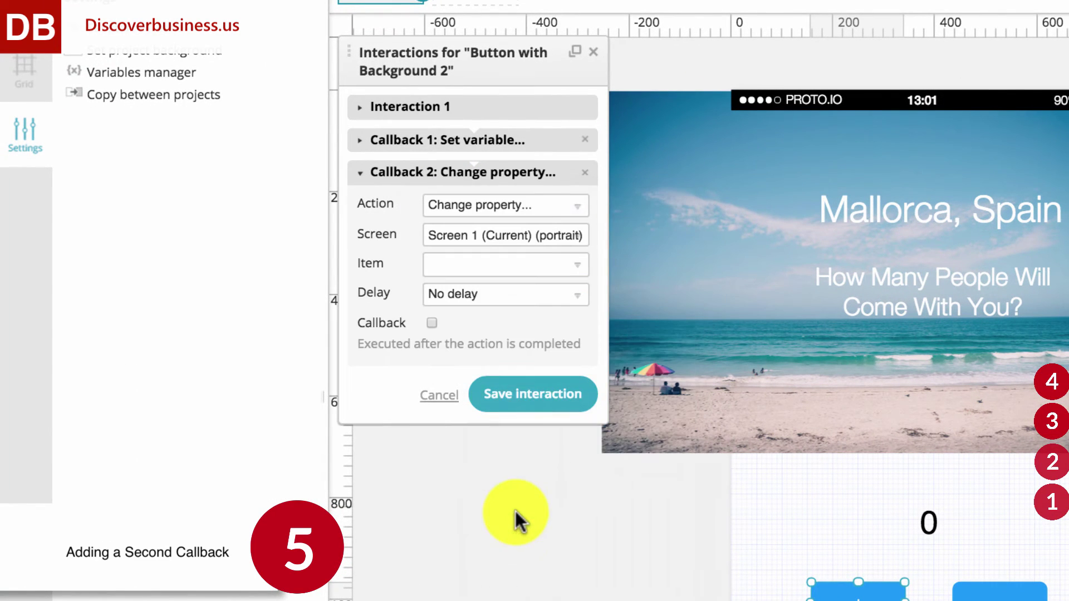
left_click(492, 238)
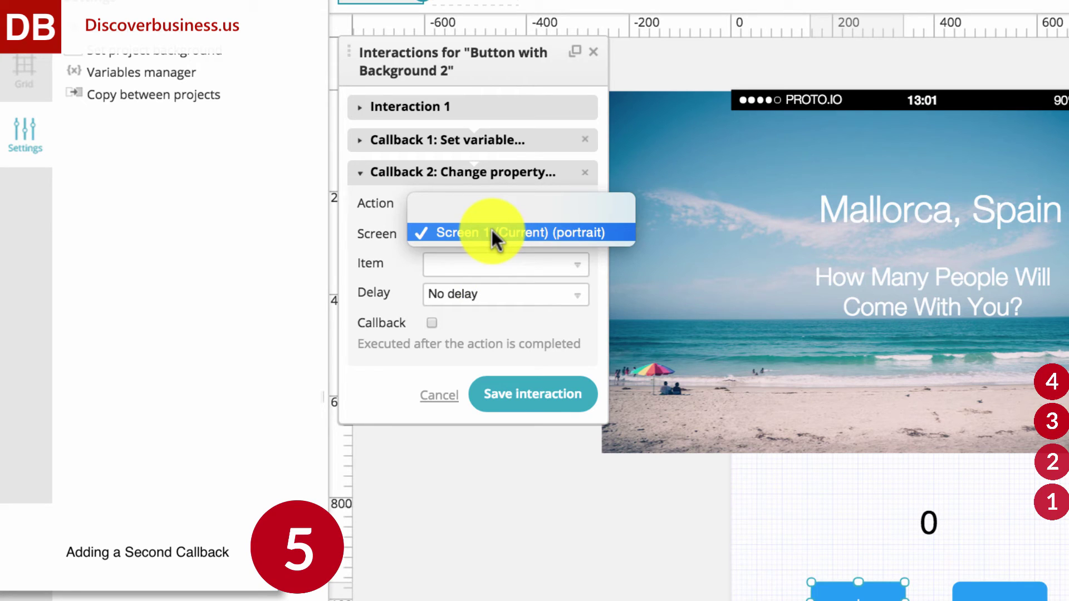
left_click(492, 230)
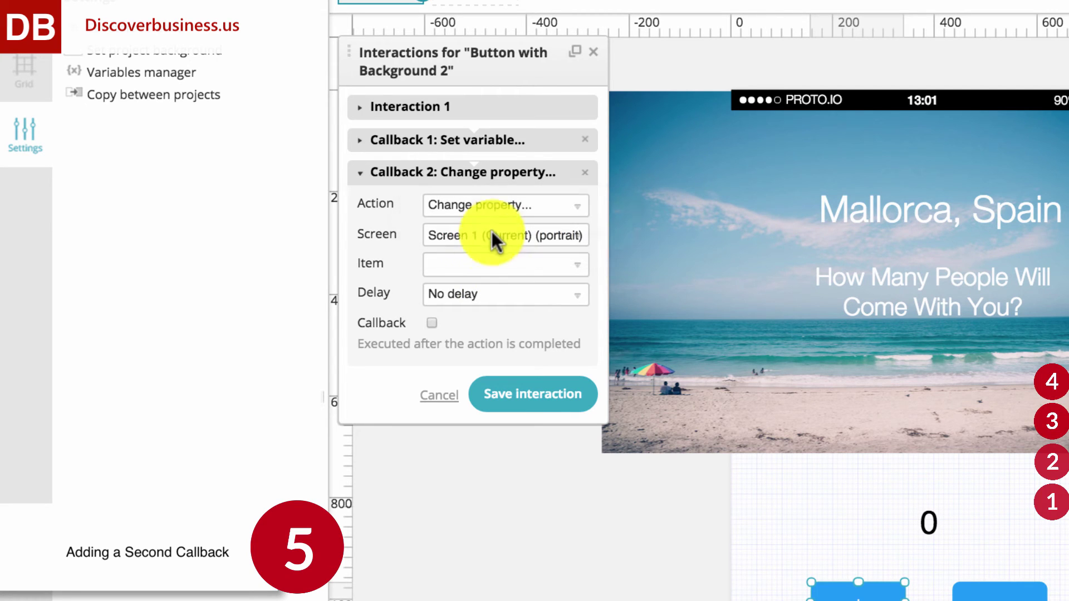
left_click(490, 273)
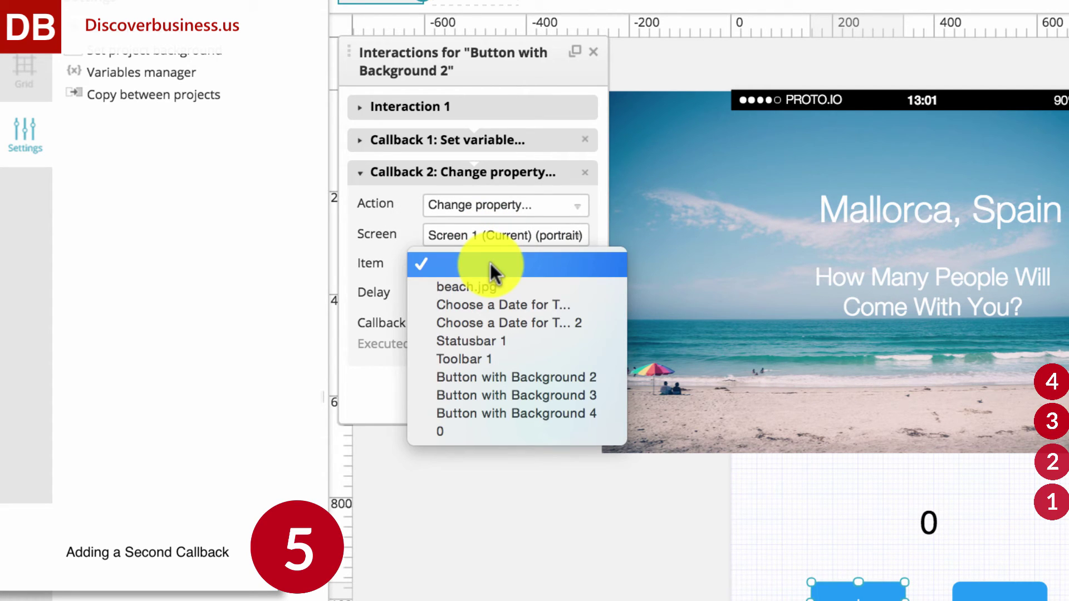
left_click(479, 428)
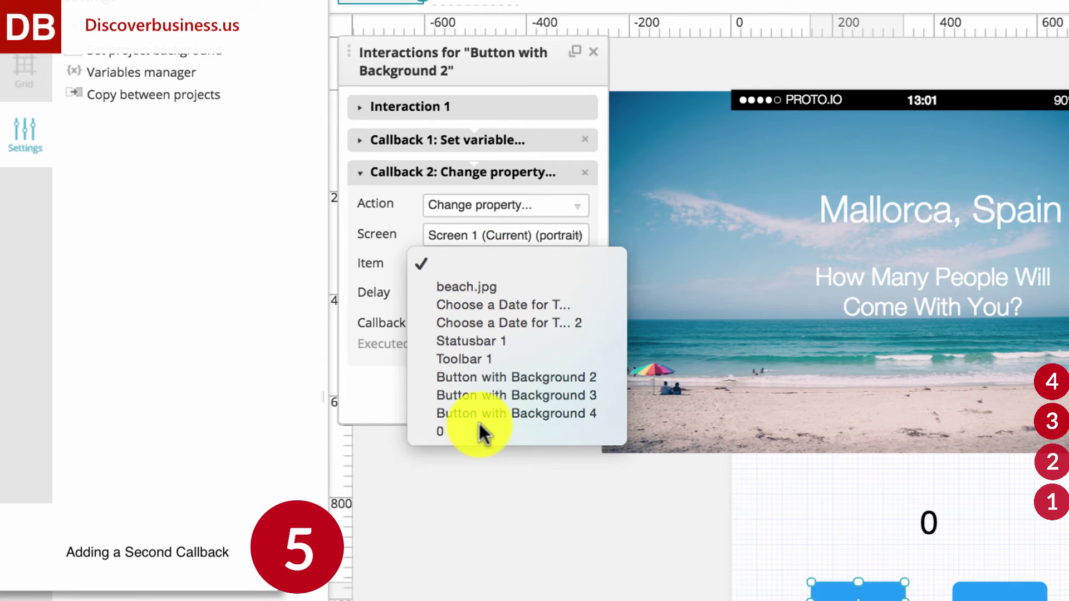
Set the callback's Text property to Read from variable range_var.
left_click(475, 289)
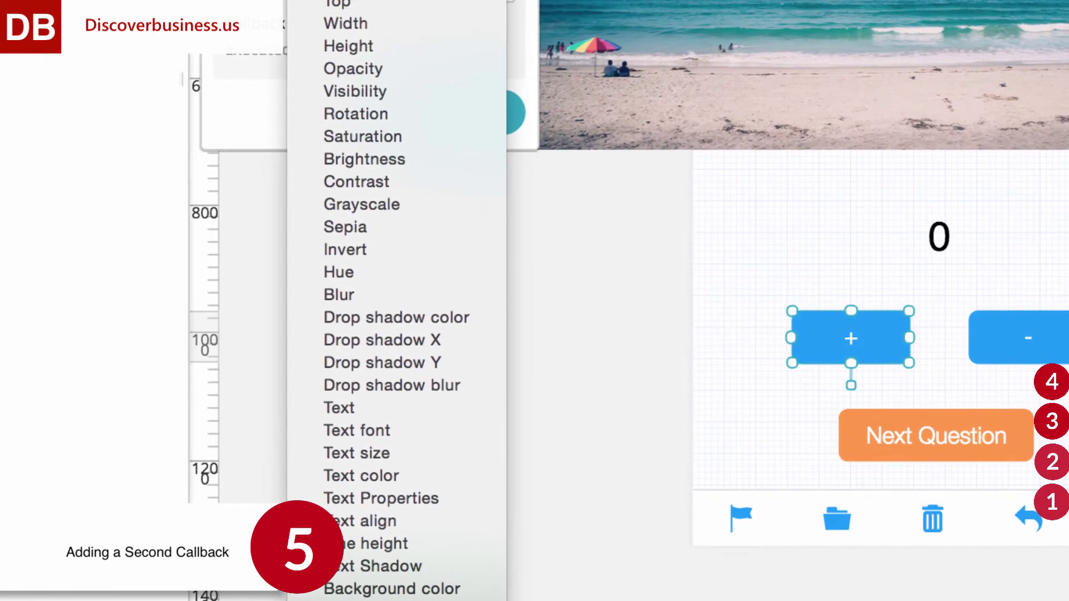
left_click(390, 408)
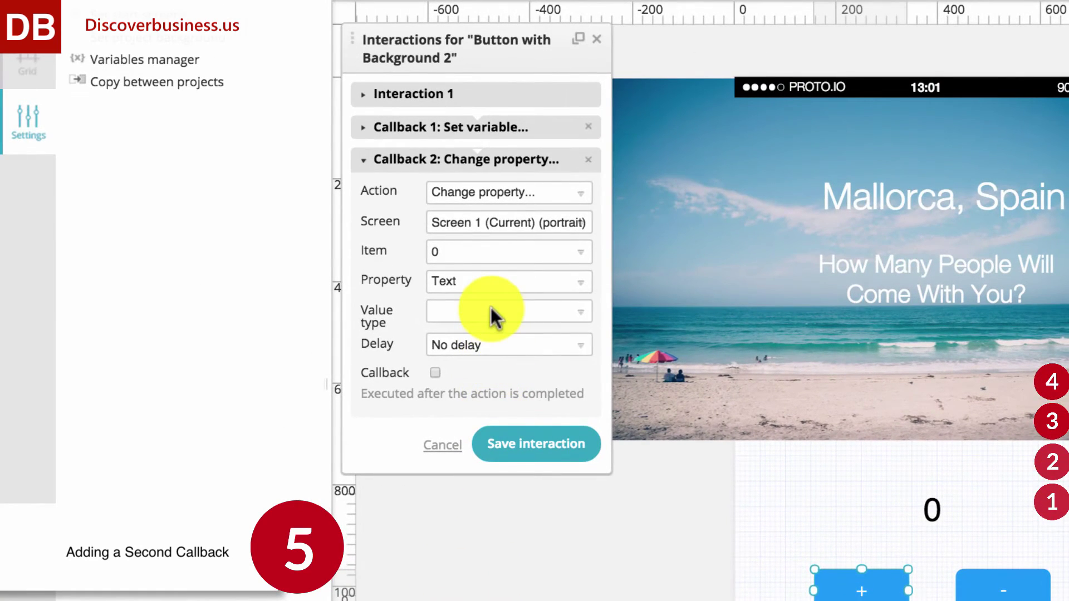
left_click(489, 312)
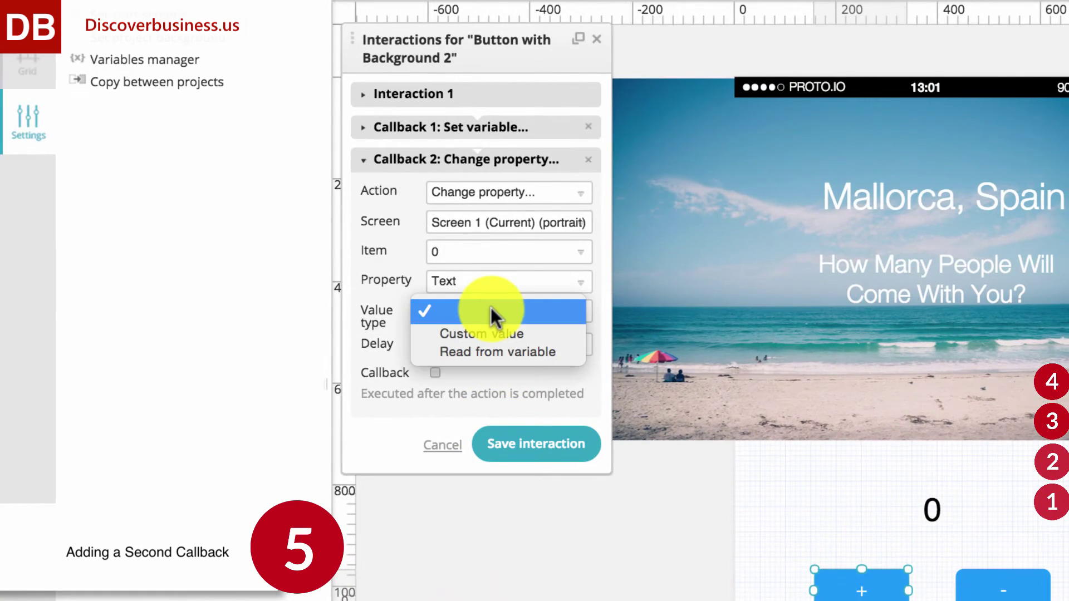
left_click(489, 351)
left_click(490, 343)
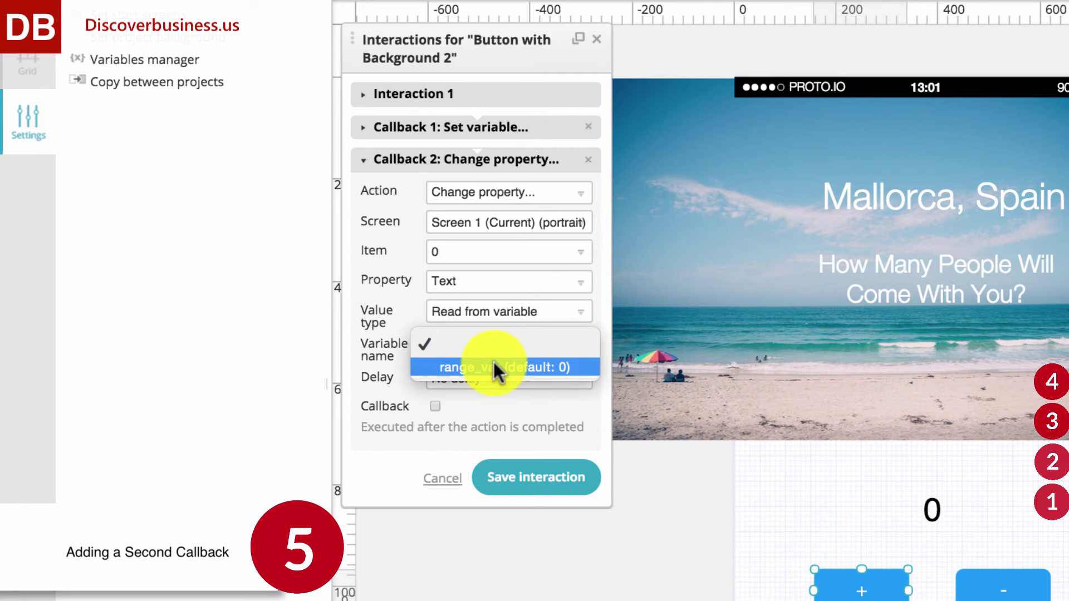
left_click(494, 367)
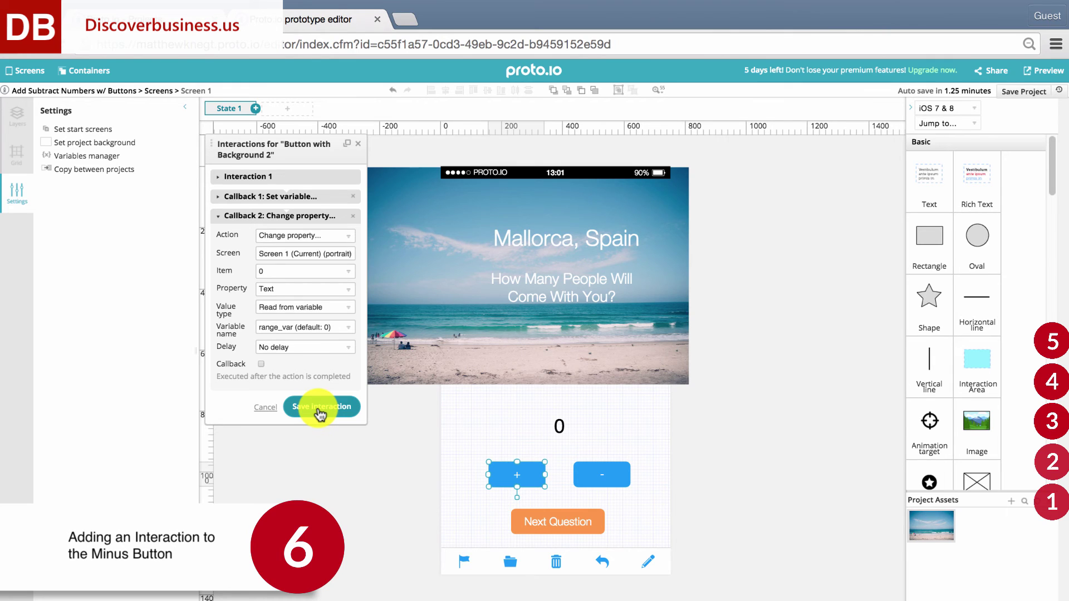
Save the + button's interaction and copy it.
left_click(320, 411)
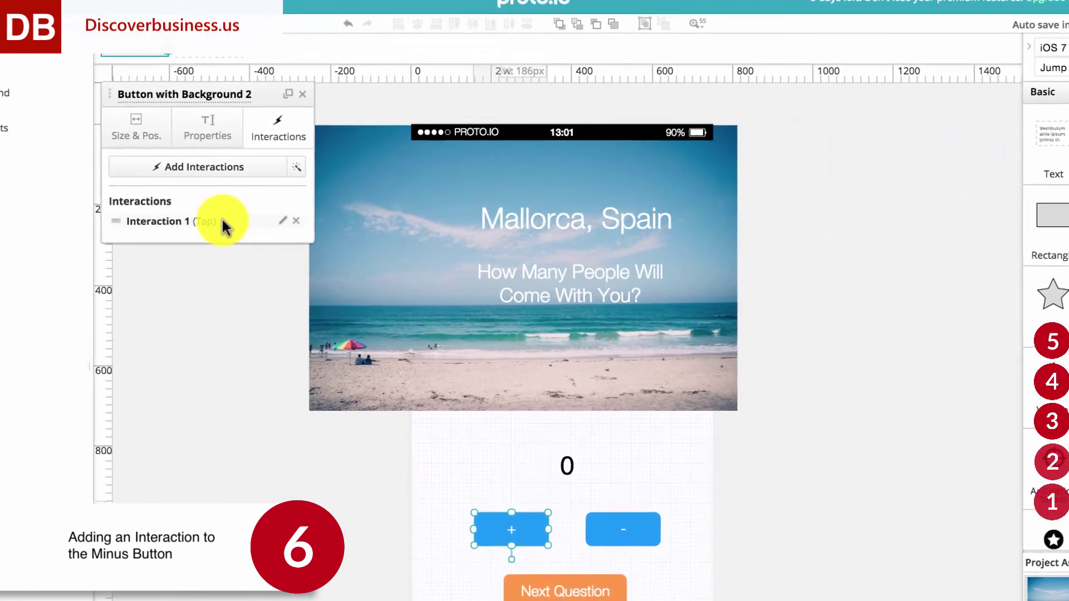
right_click(218, 218)
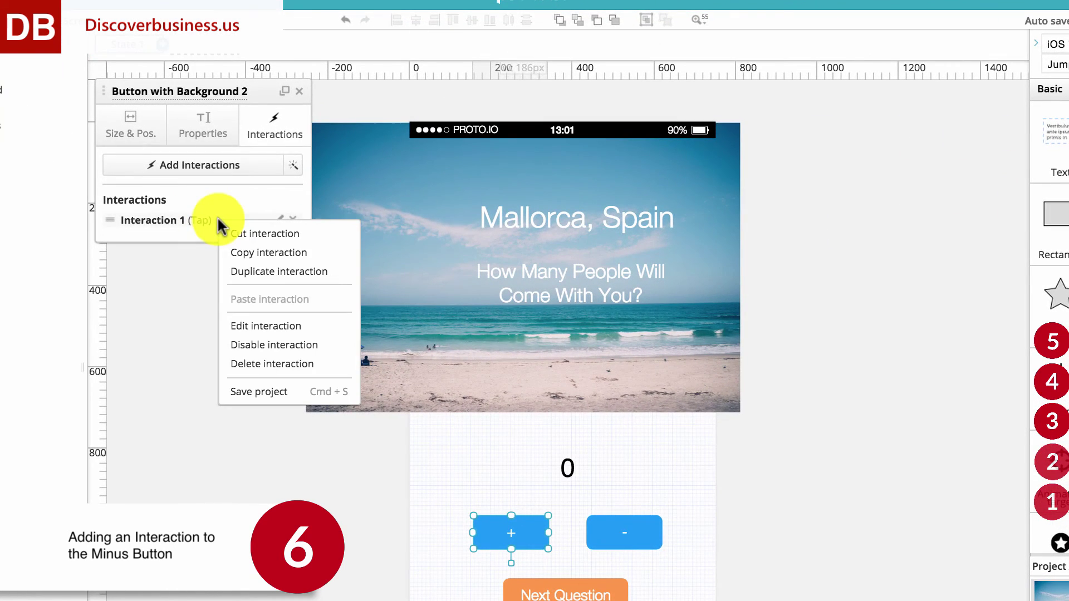
left_click(250, 253)
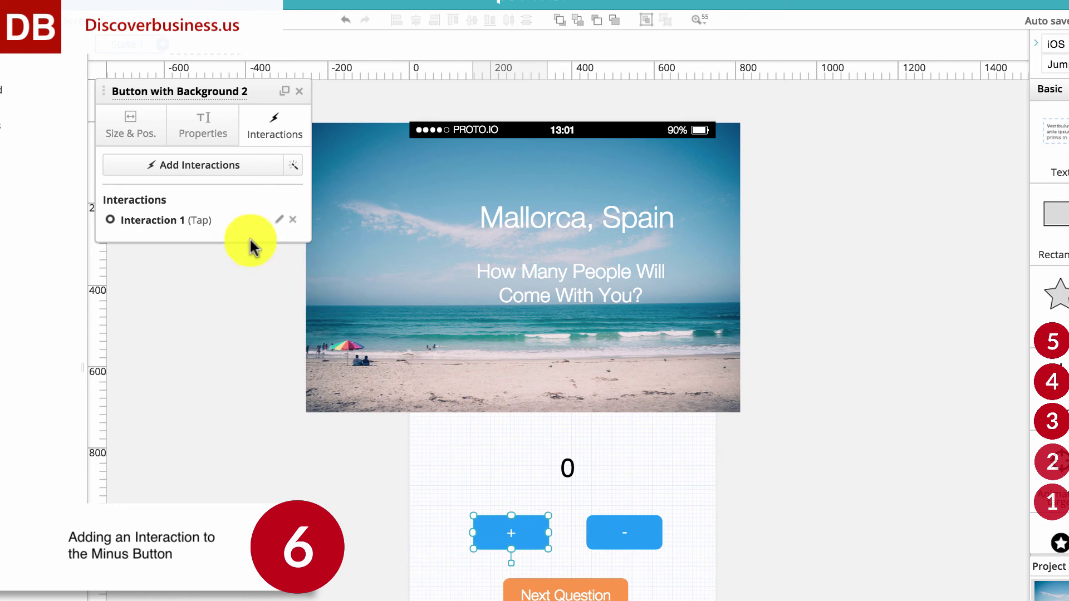
left_click(299, 92)
Paste the copied interaction onto the - button and open it for editing.
double_click(618, 532)
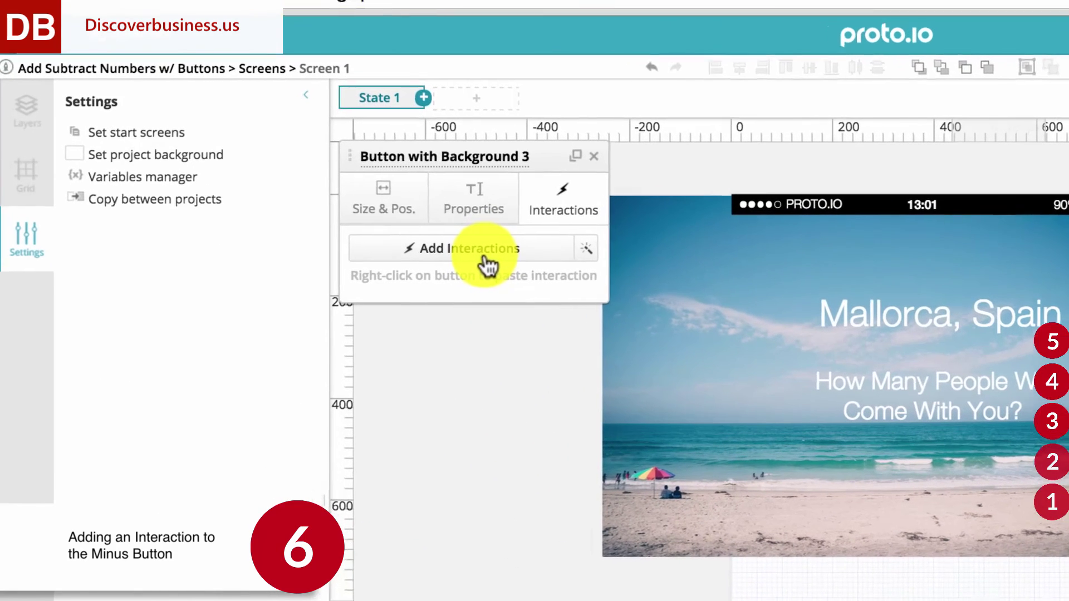
right_click(212, 170)
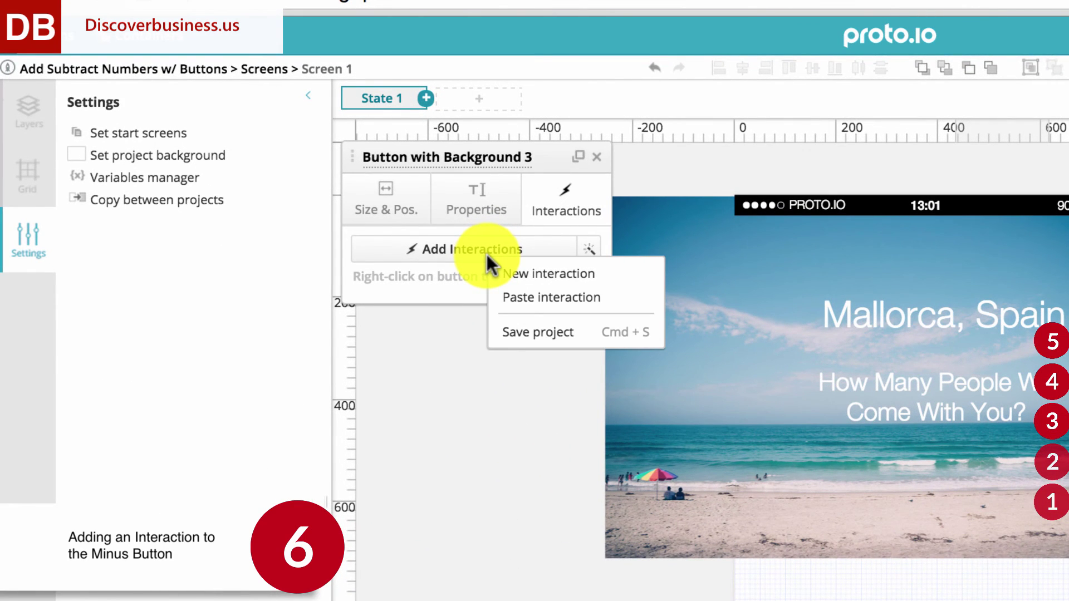
left_click(508, 295)
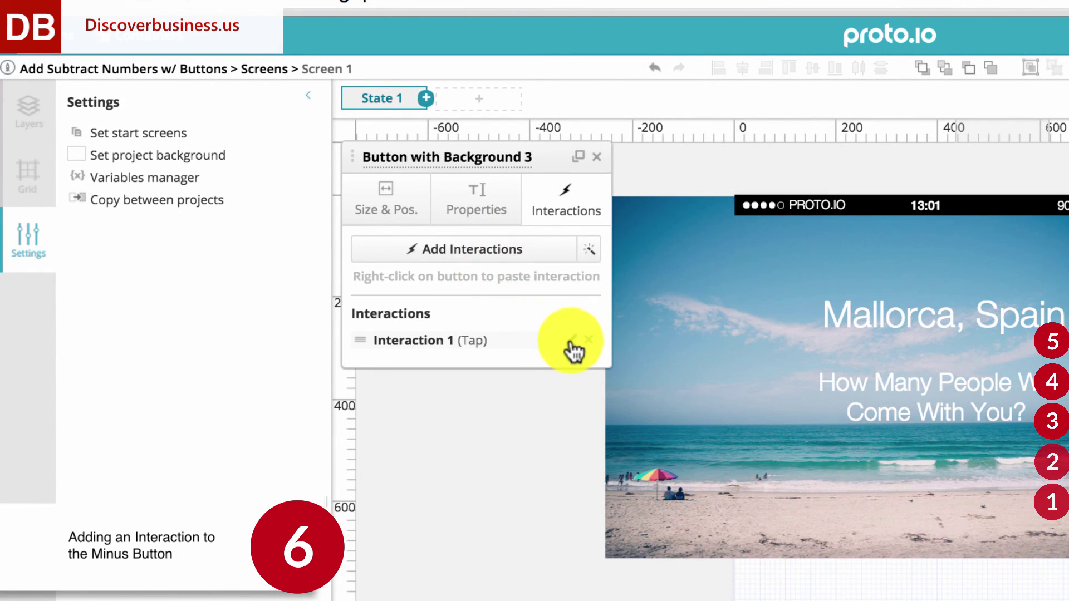
left_click(571, 341)
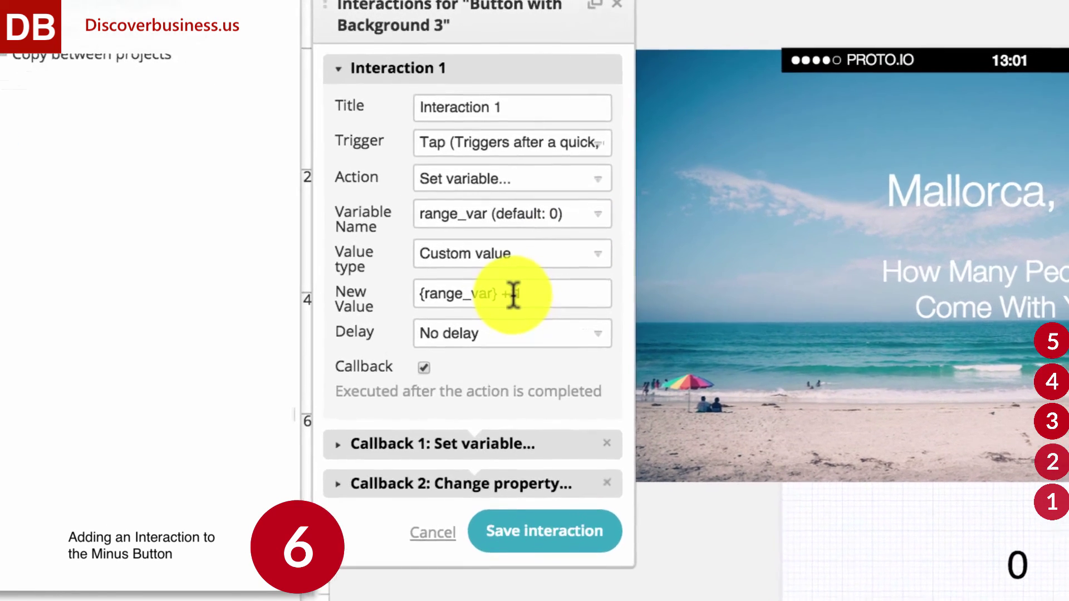
Change the New Value to {range_var} - 1, save the interaction and the project.
left_click(511, 293)
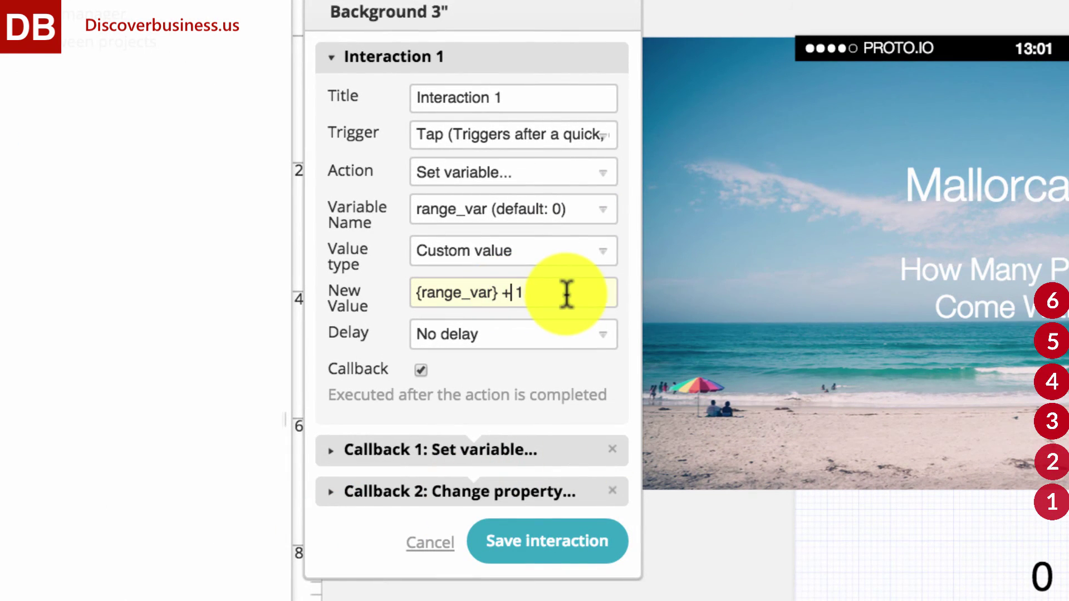
key("BackSpace")
key("BackSpace")
type("-")
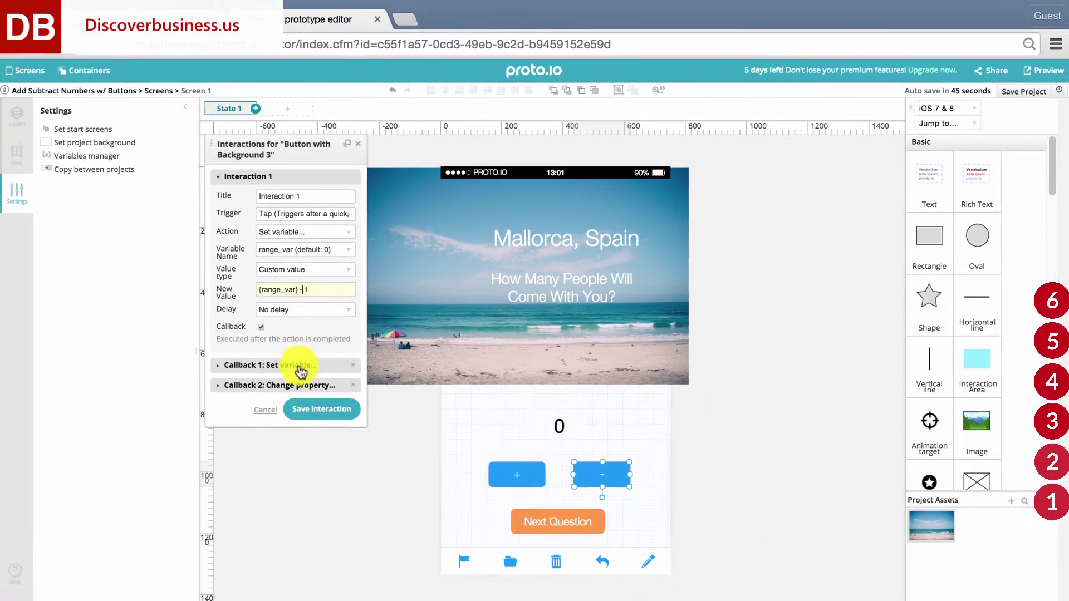
left_click(538, 553)
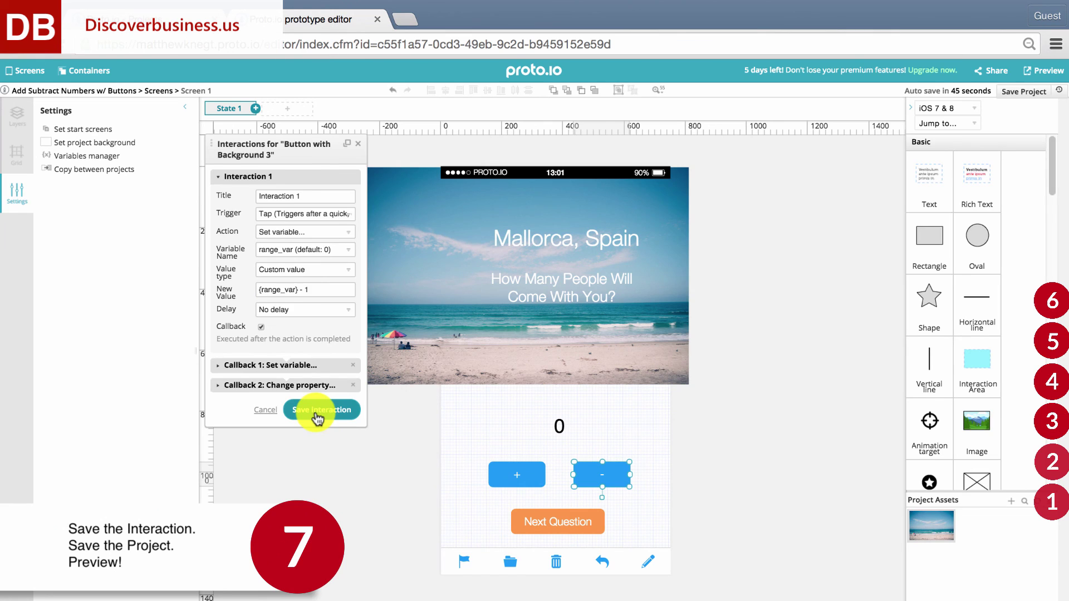
left_click(1008, 94)
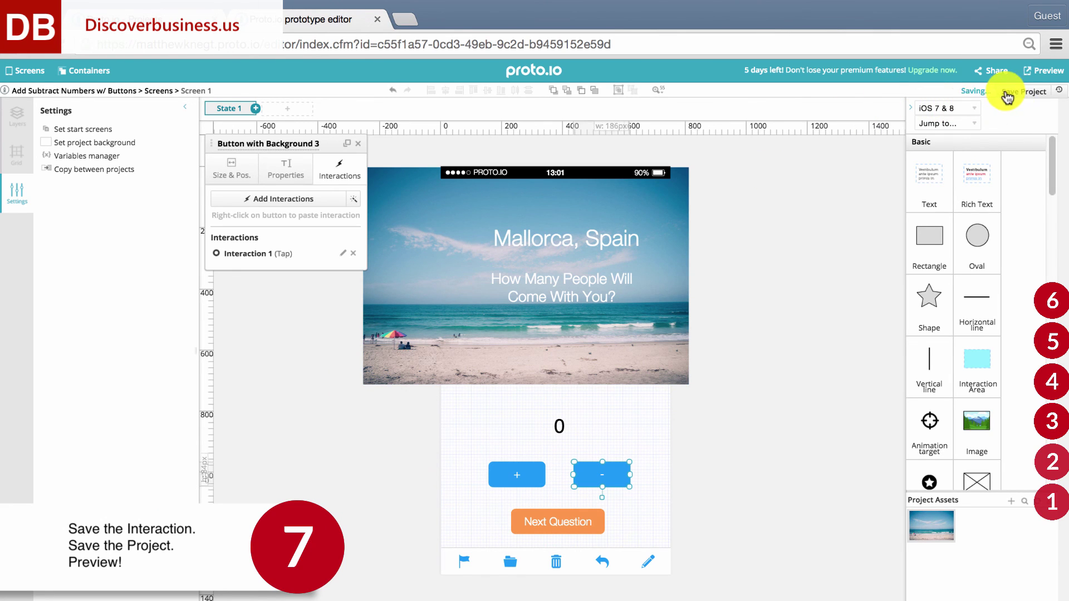
Preview the prototype, tapping + six times and then - six times.
left_click(1044, 71)
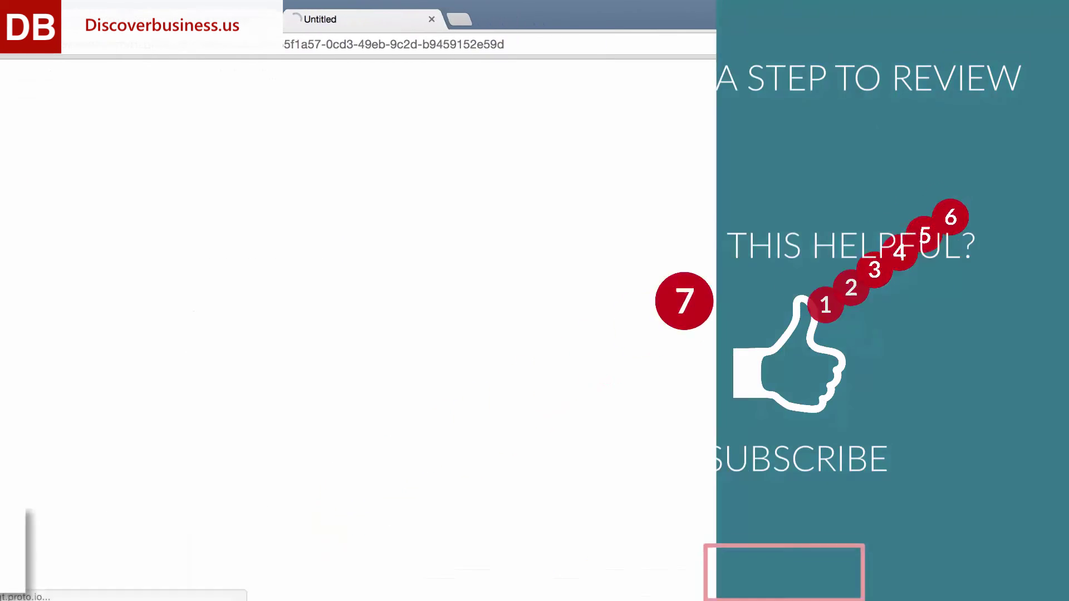
left_click(226, 426)
left_click(226, 426)
left_click(226, 426)
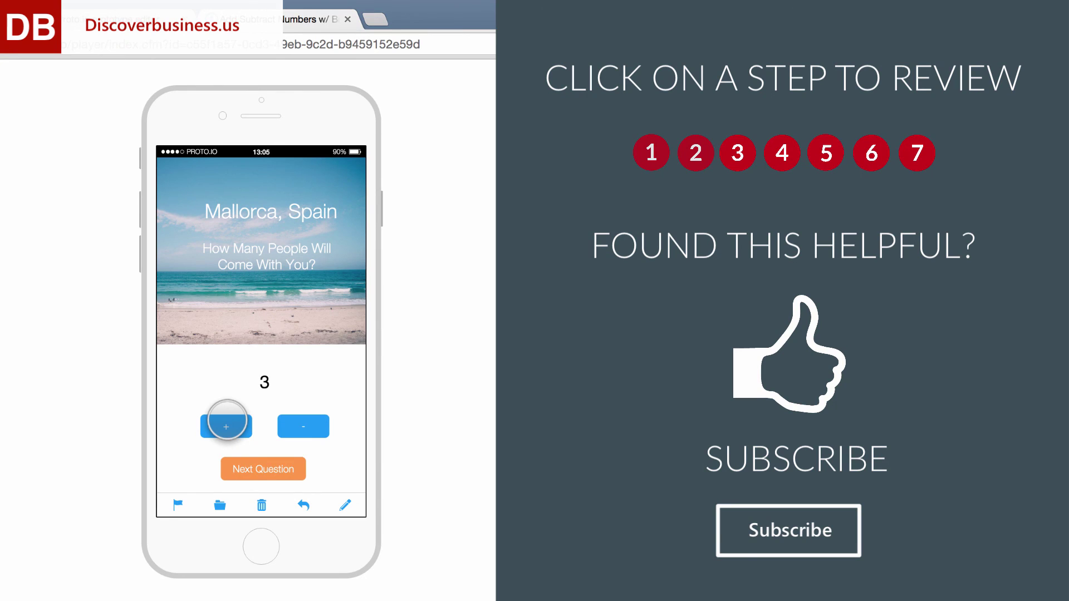
left_click(226, 425)
left_click(226, 426)
left_click(226, 426)
left_click(226, 426)
left_click(226, 425)
left_click(226, 426)
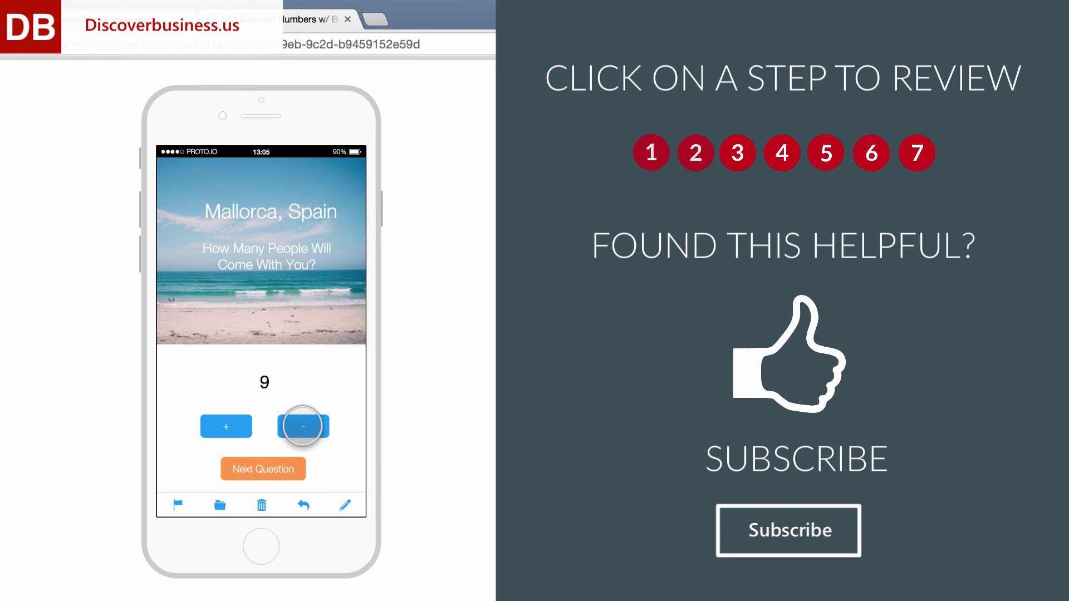
left_click(304, 426)
left_click(303, 426)
left_click(303, 427)
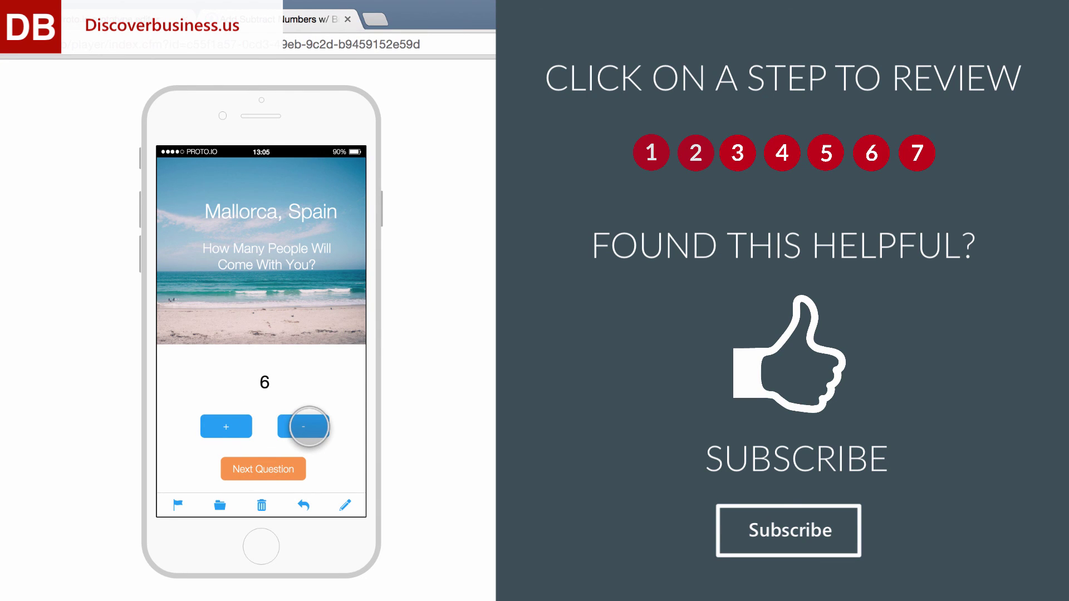
left_click(304, 426)
left_click(304, 426)
left_click(303, 426)
left_click(303, 426)
left_click(303, 427)
left_click(303, 426)
Push the counter up toward its 10 limit with +, then lower it to 5 with -.
left_click(227, 427)
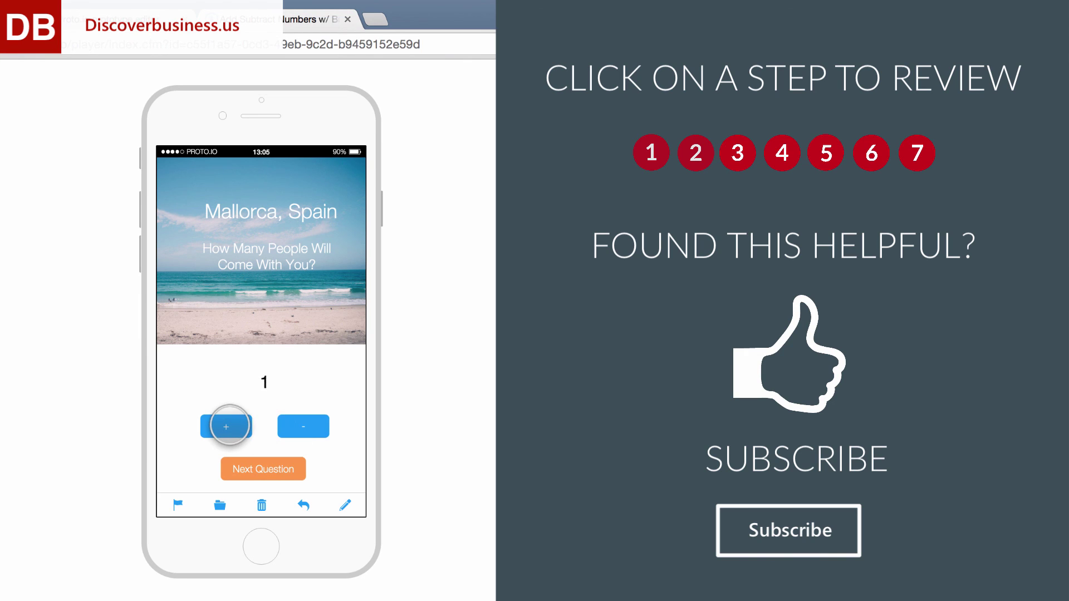
left_click(228, 426)
left_click(227, 426)
left_click(227, 426)
left_click(228, 427)
left_click(228, 426)
left_click(228, 426)
left_click(227, 426)
left_click(227, 427)
left_click(227, 426)
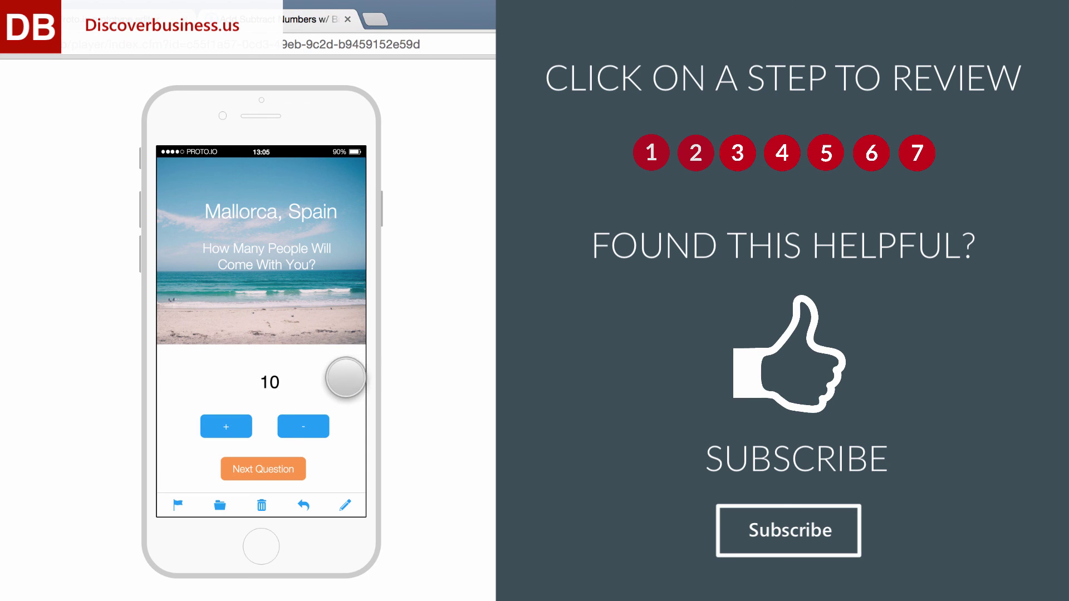
left_click(306, 424)
left_click(310, 424)
left_click(310, 425)
left_click(309, 424)
left_click(310, 424)
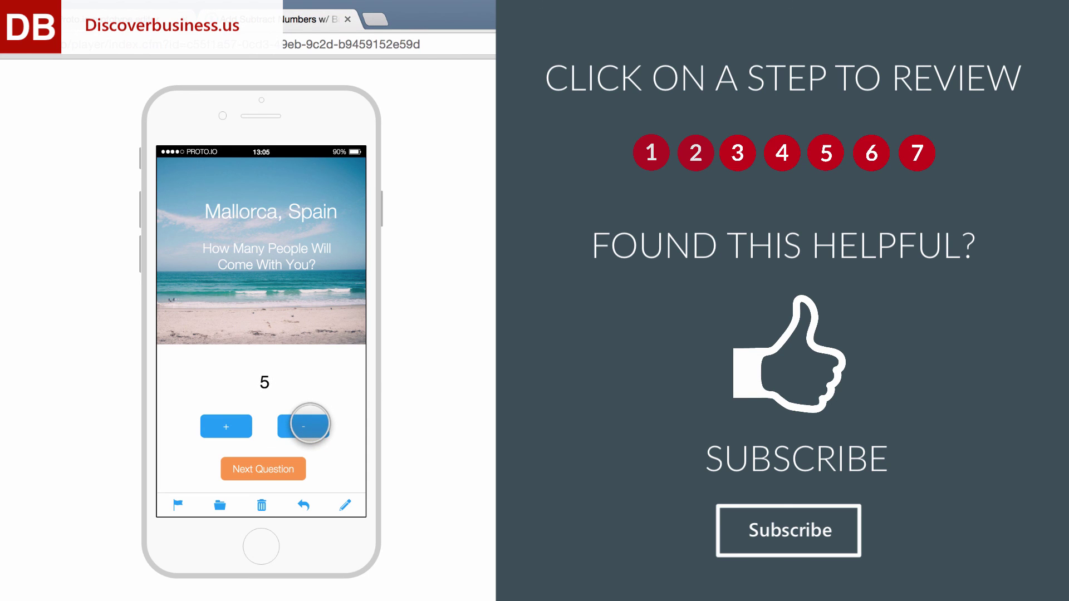